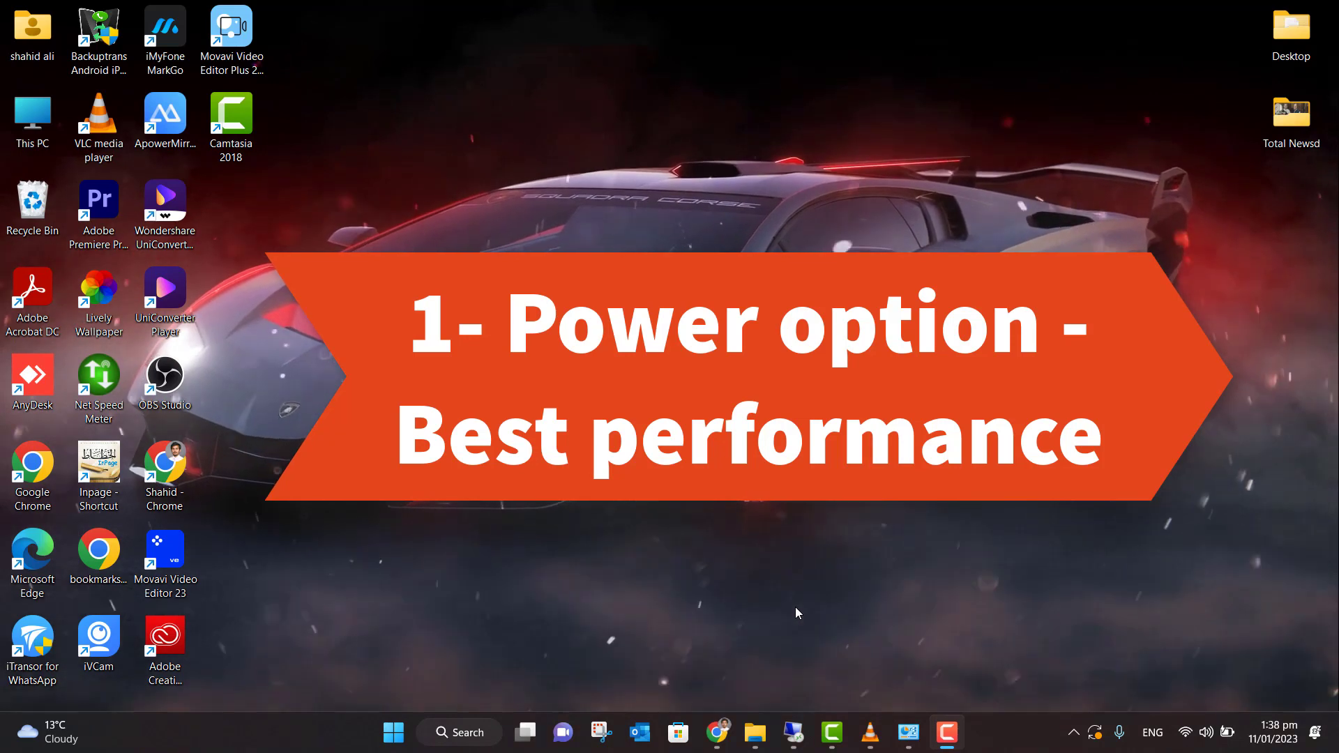
- Find the power settings through a 'power option' search, choose Best performance, and close Settings
click(461, 733)
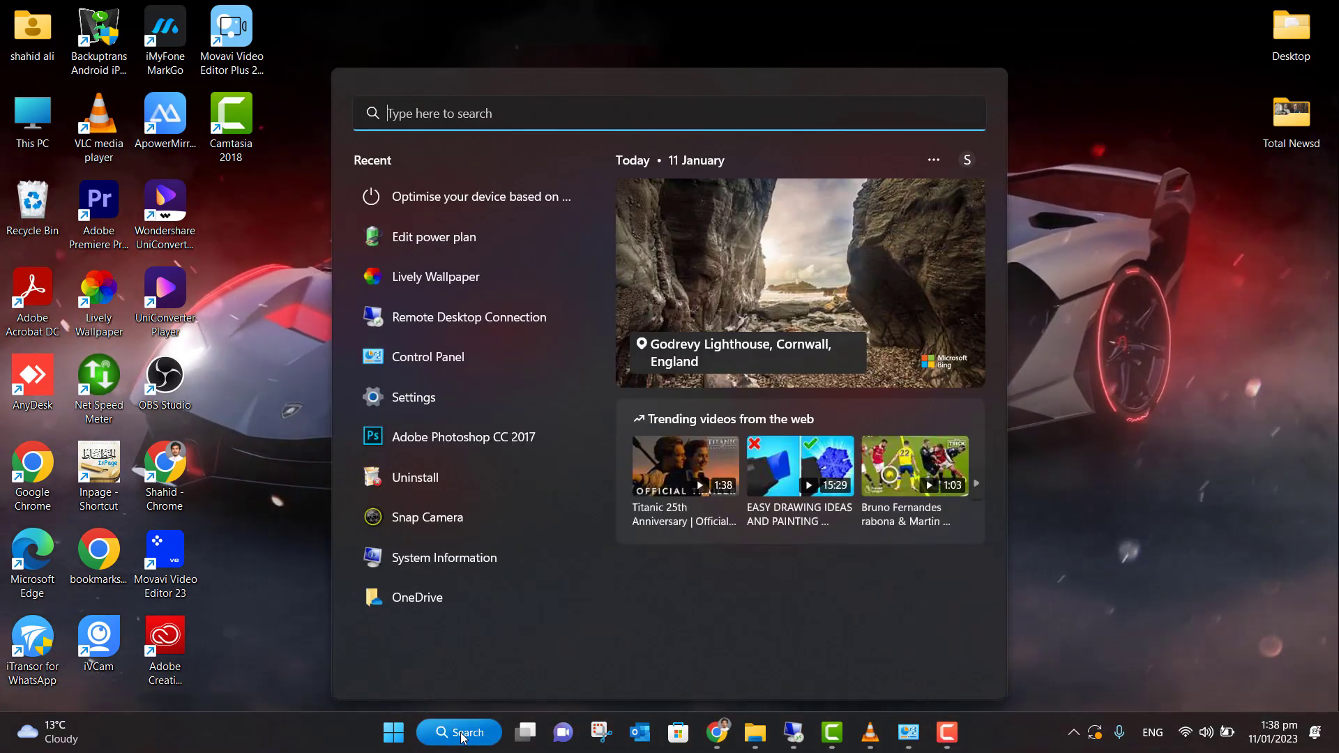
text(power option)
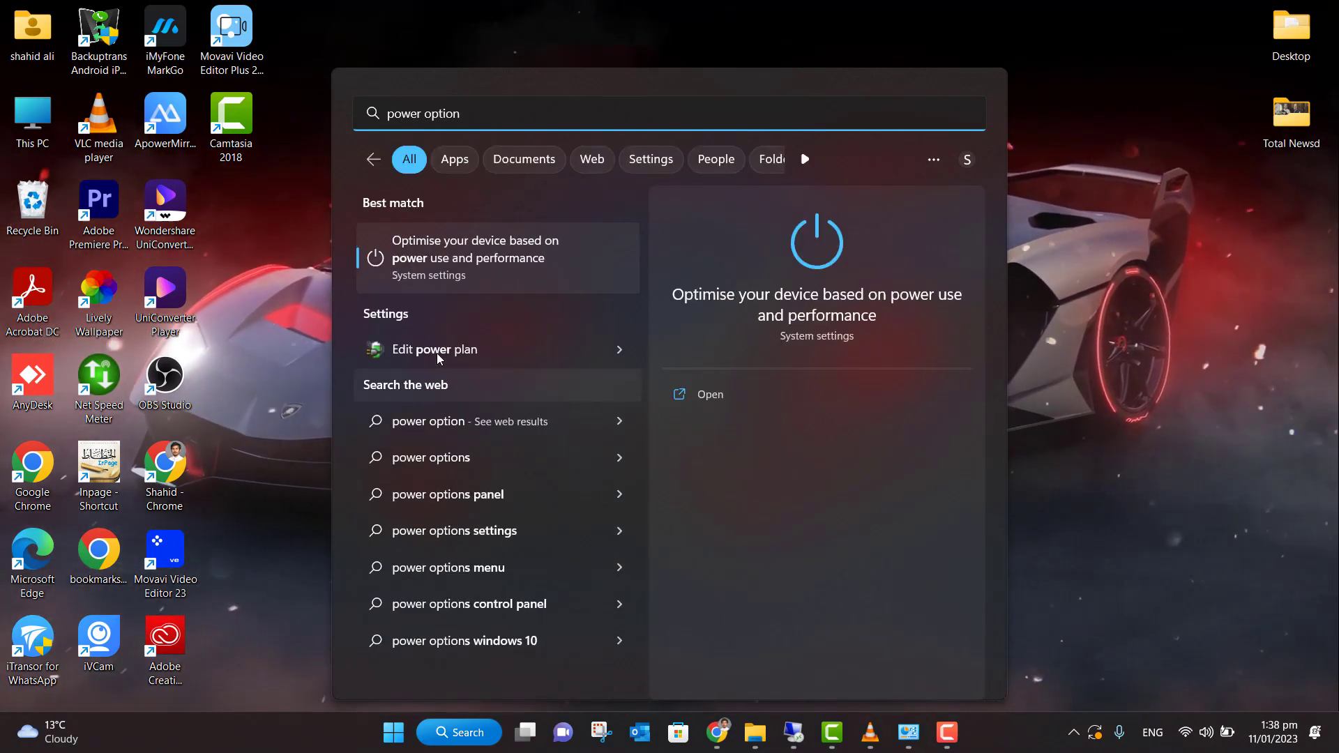
click(436, 267)
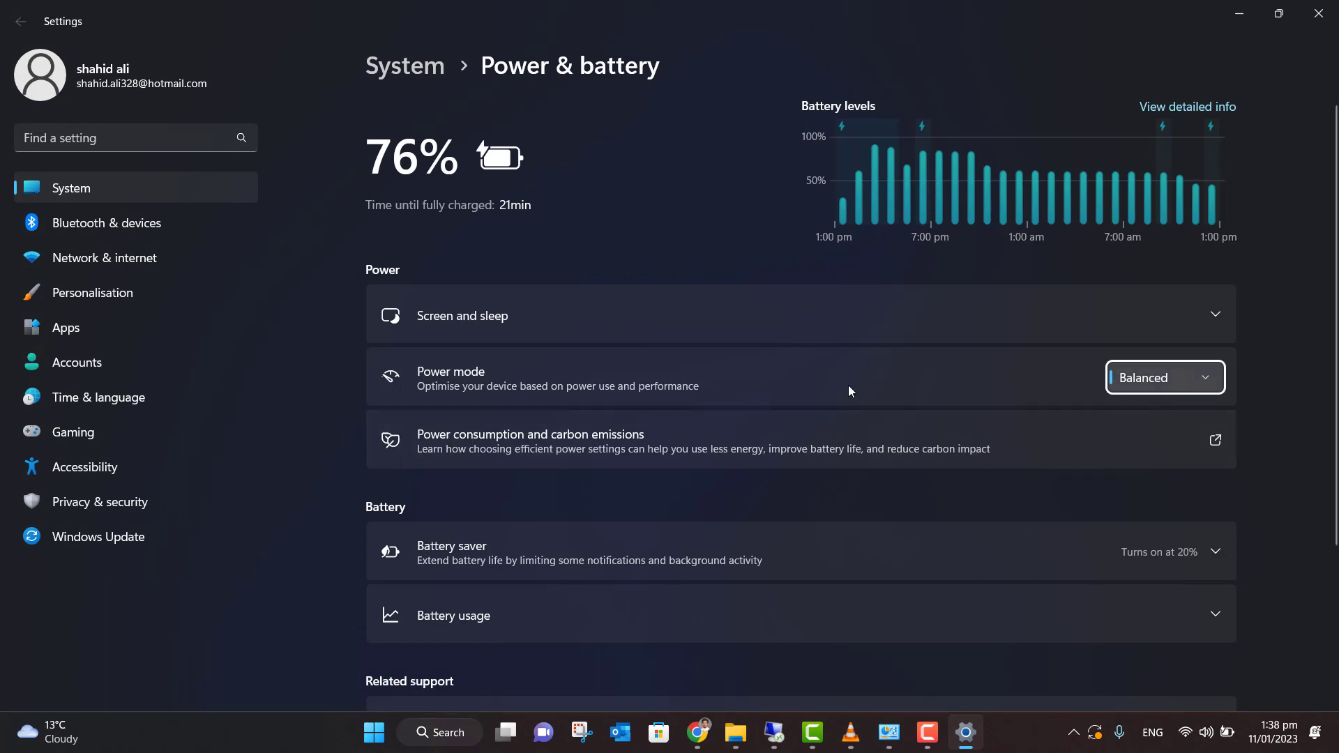
click(1145, 383)
click(1163, 415)
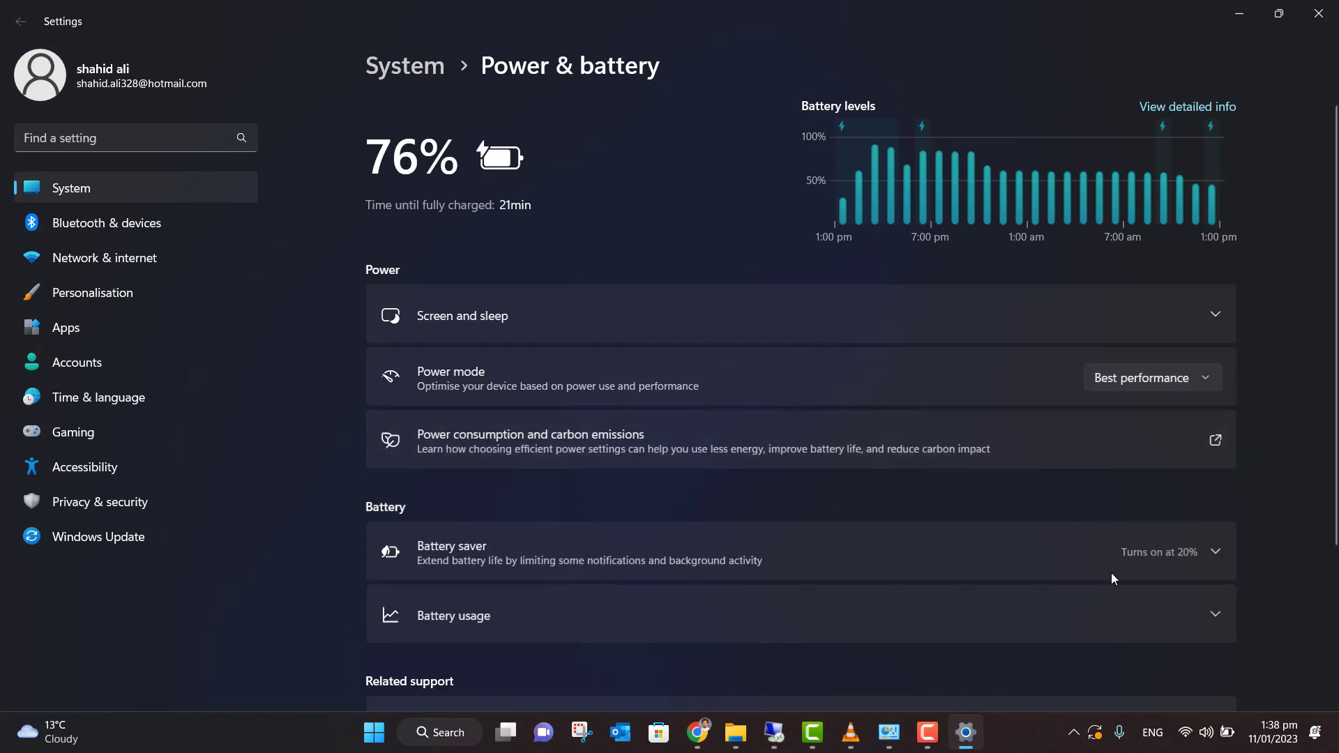
scroll(1151, 562, down, 5)
scroll(907, 600, up, 5)
click(1319, 13)
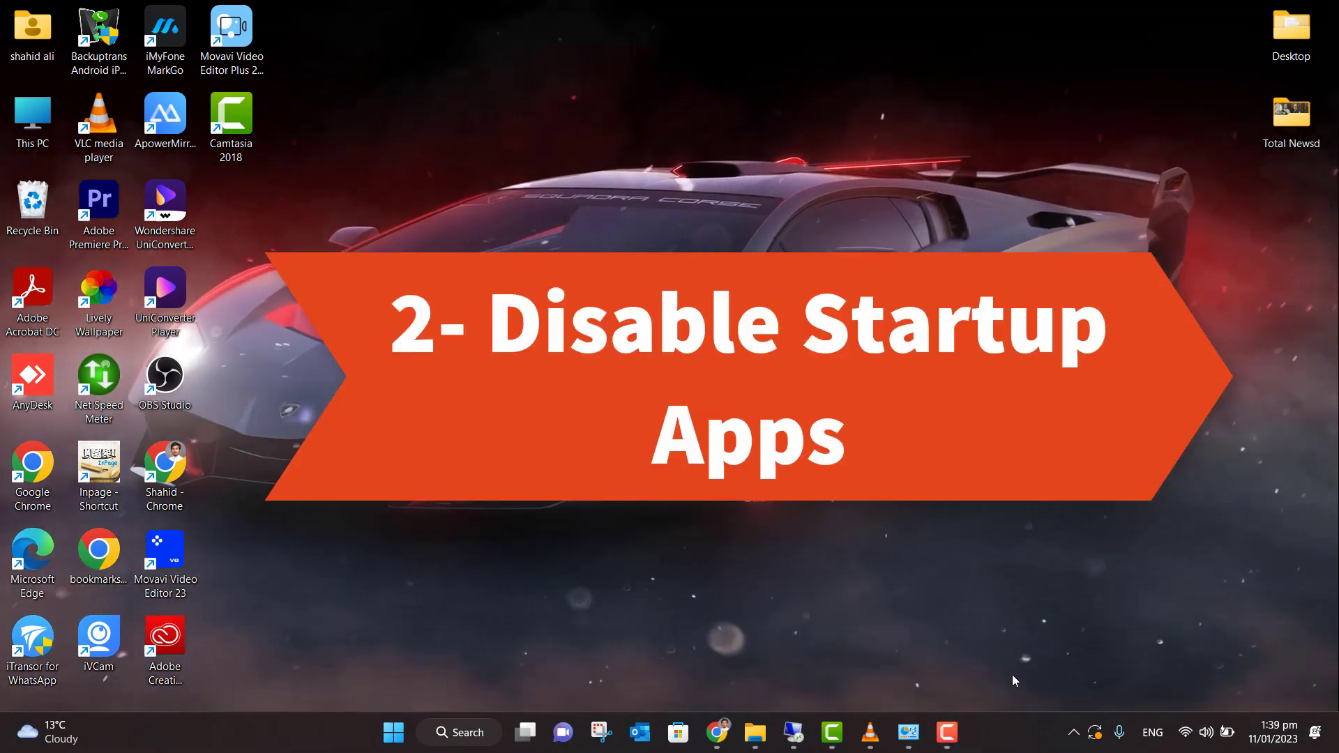
- Open Task Manager full screen on Startup apps, sorted by Status
right_click(1013, 744)
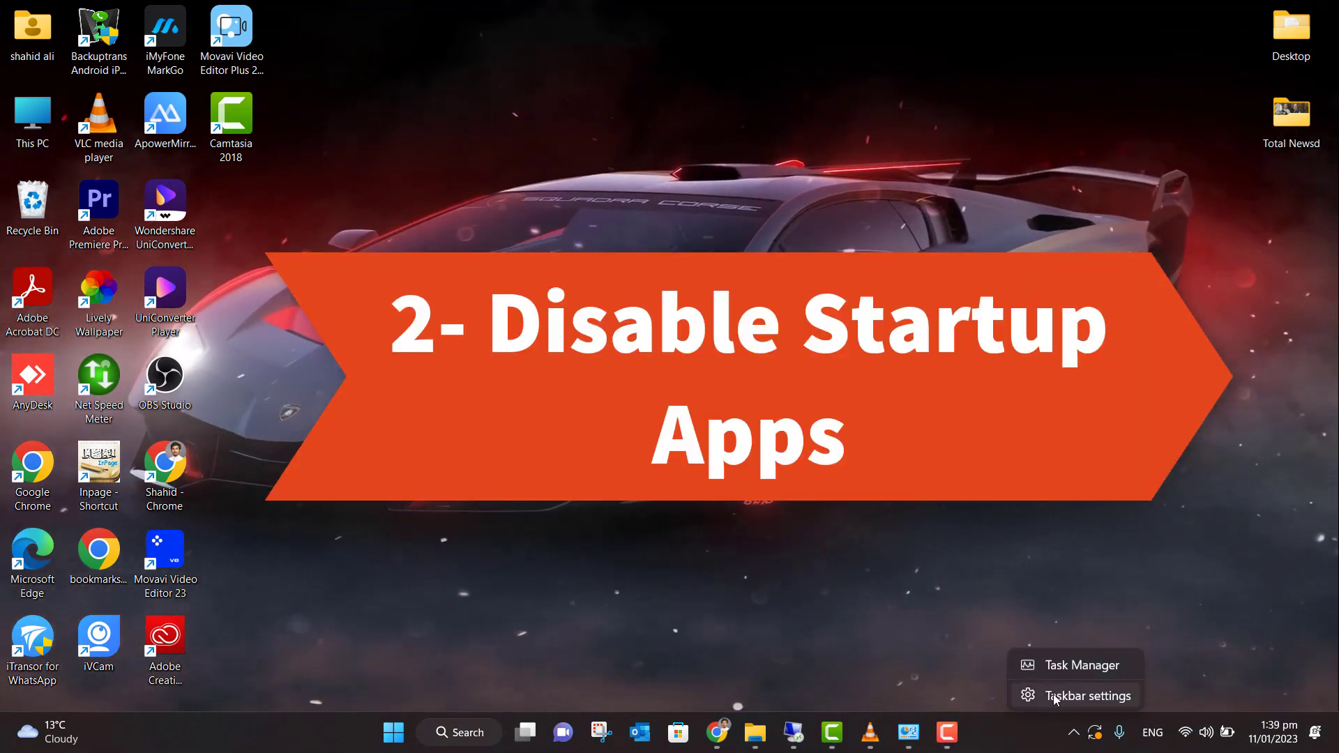
click(1057, 668)
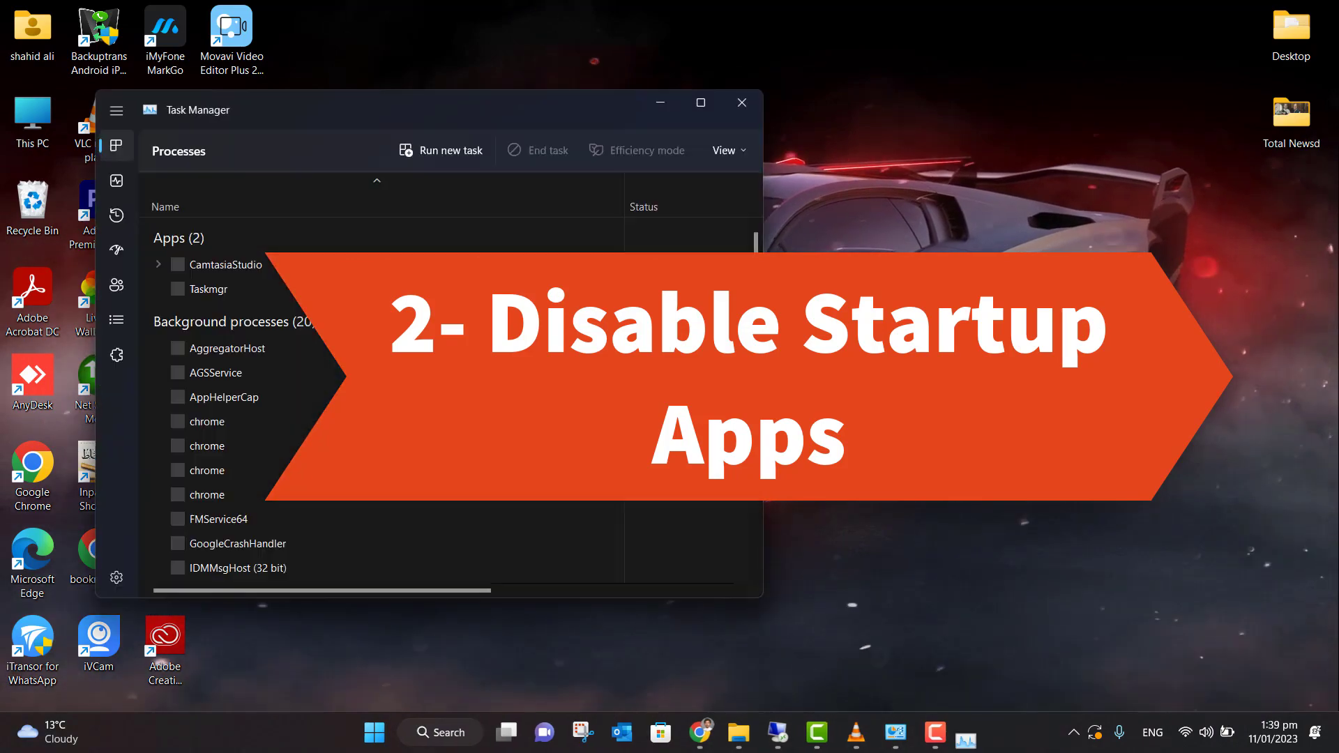
click(710, 99)
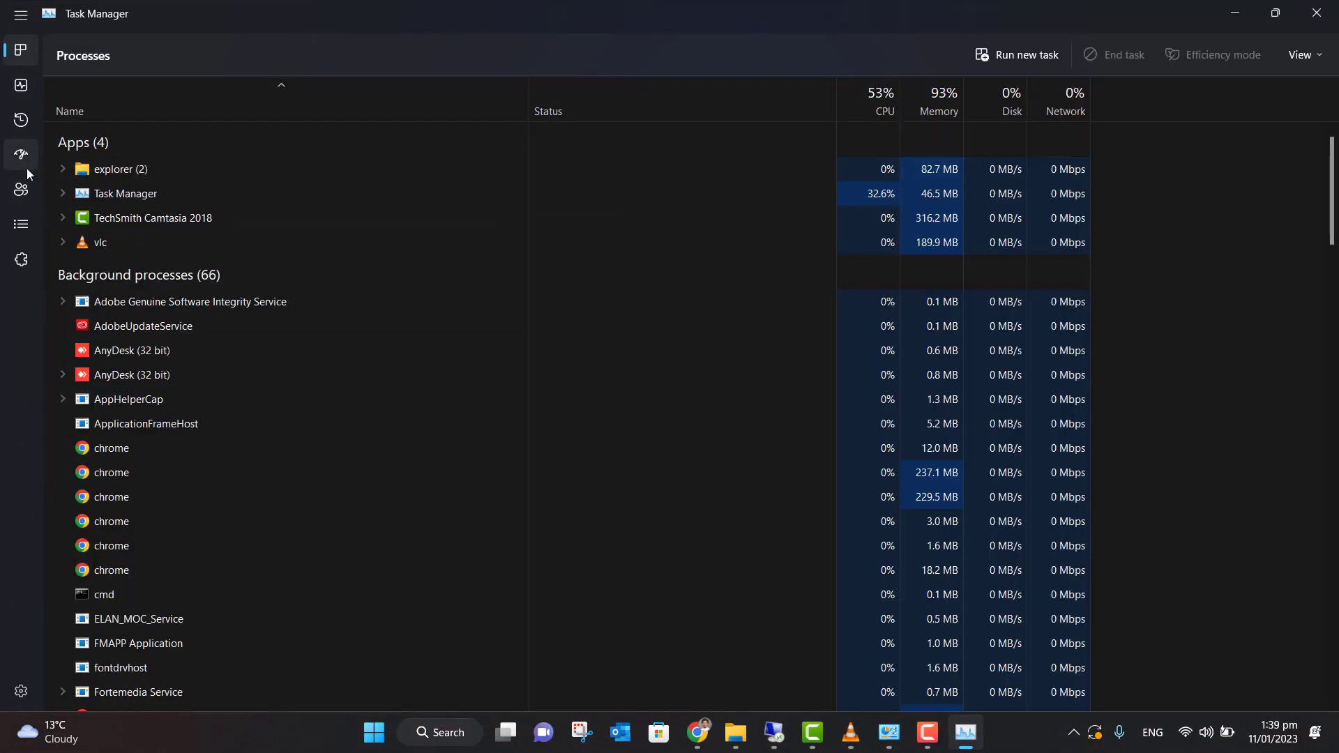
click(24, 158)
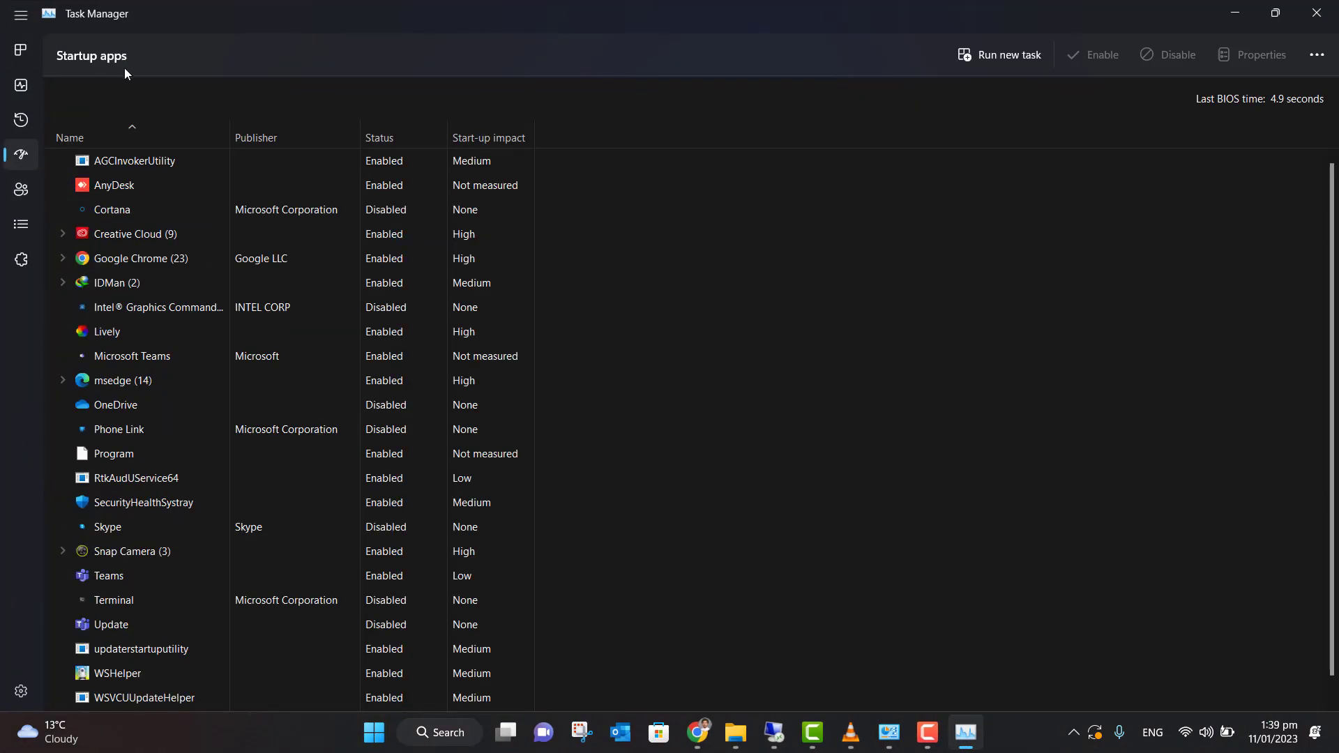
click(400, 136)
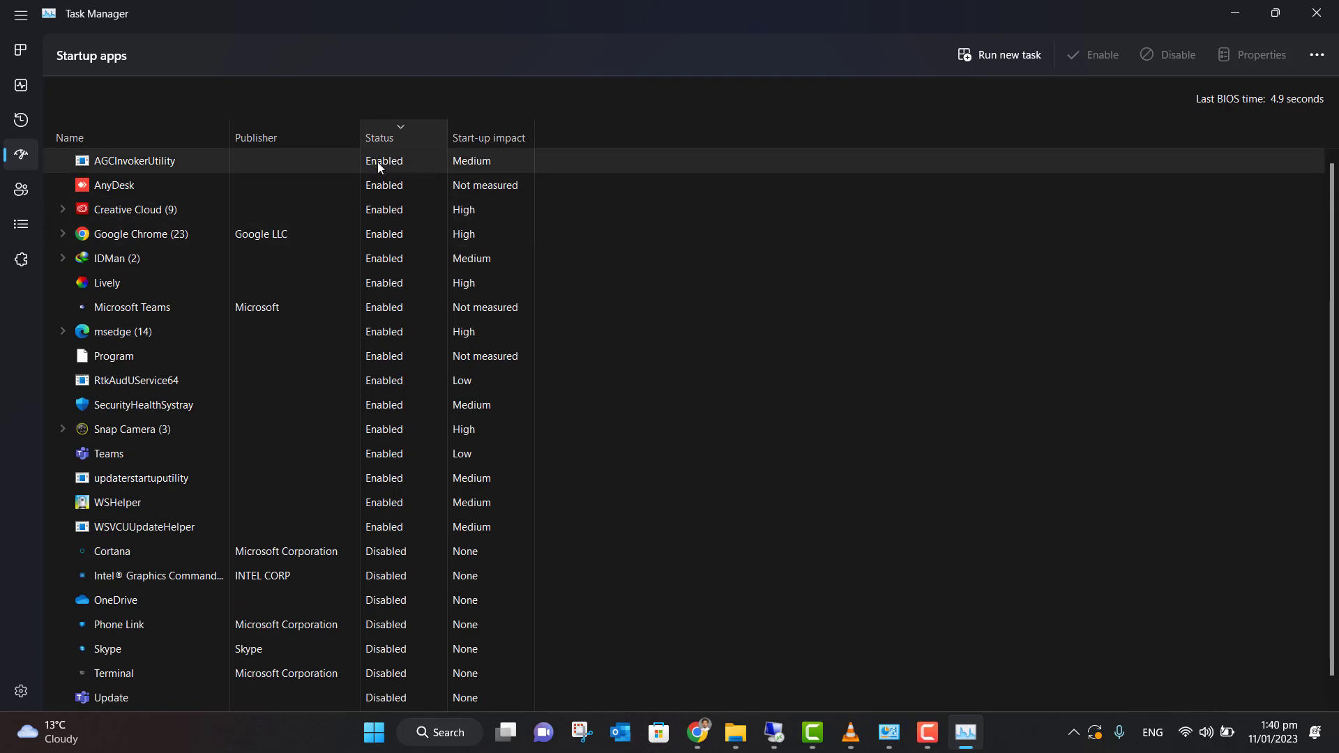
- Disable IDMan from launching at startup
click(378, 162)
right_click(378, 162)
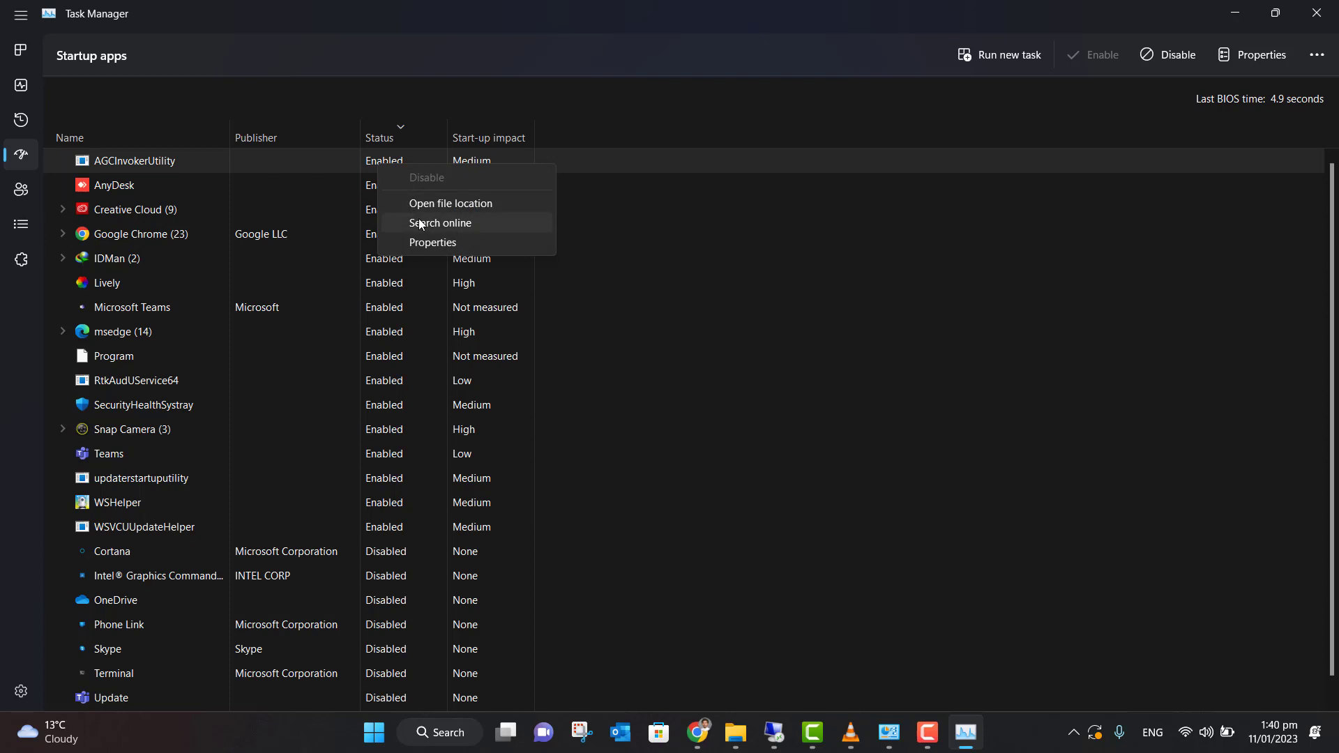
click(376, 165)
right_click(386, 161)
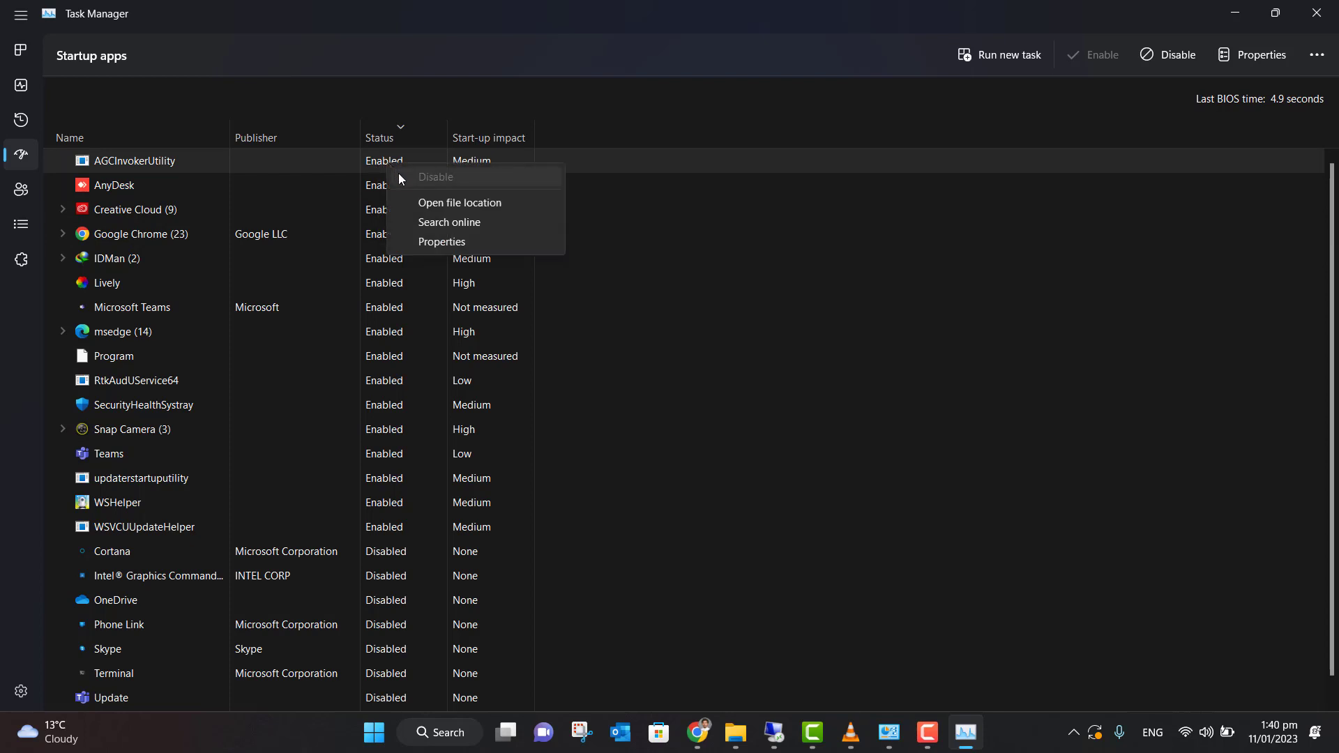
click(371, 178)
right_click(379, 234)
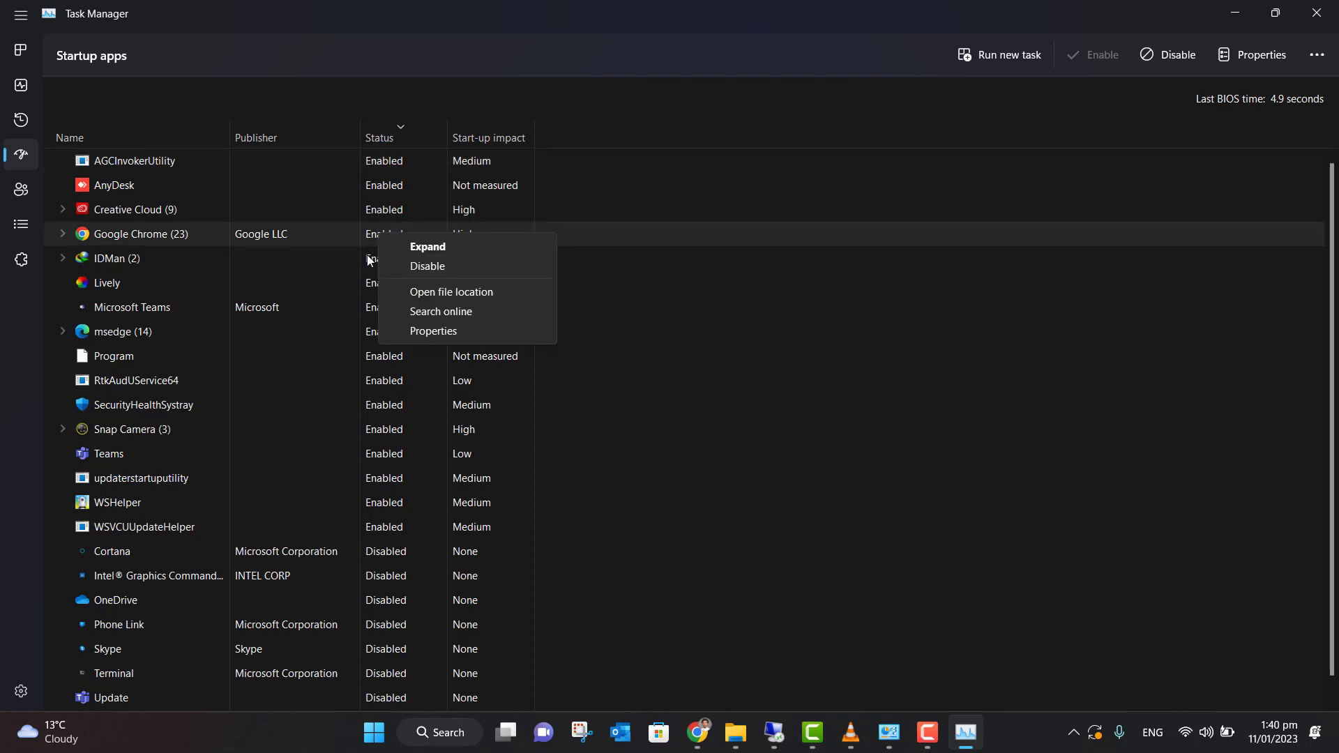
click(370, 260)
right_click(374, 263)
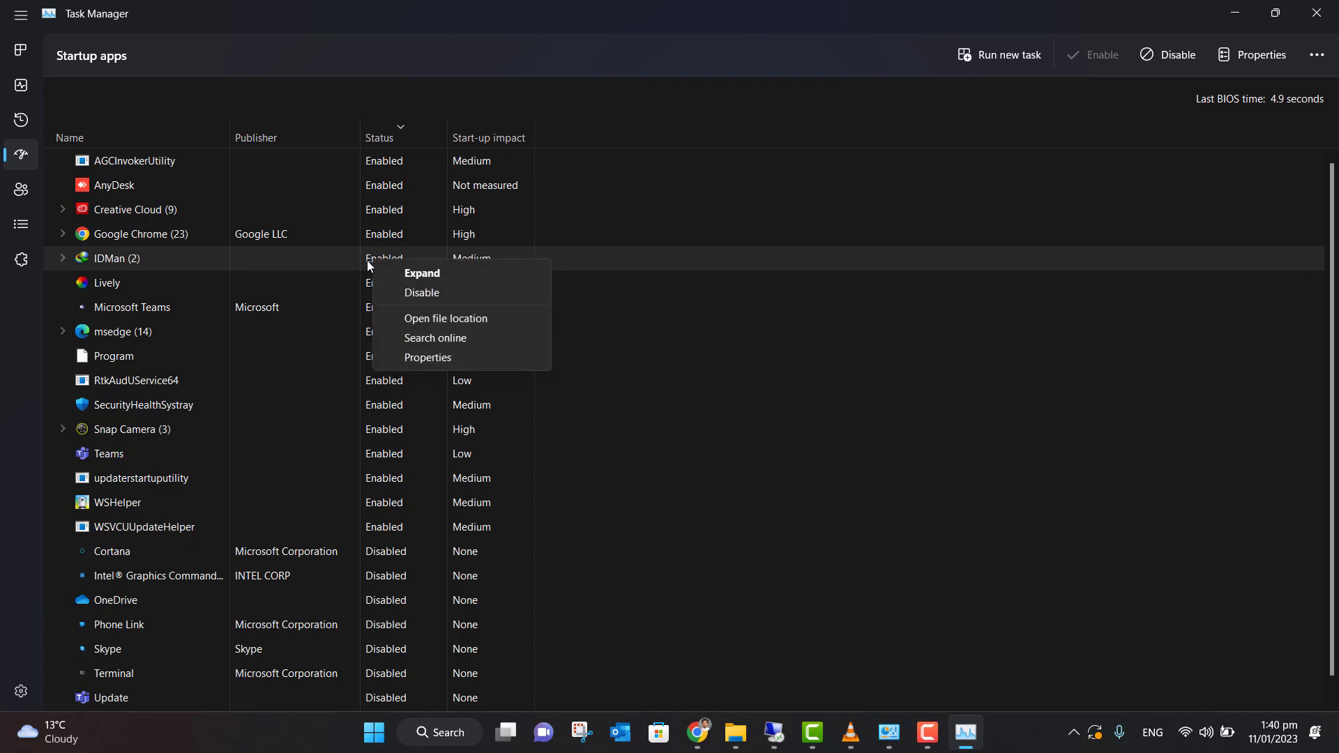
click(422, 293)
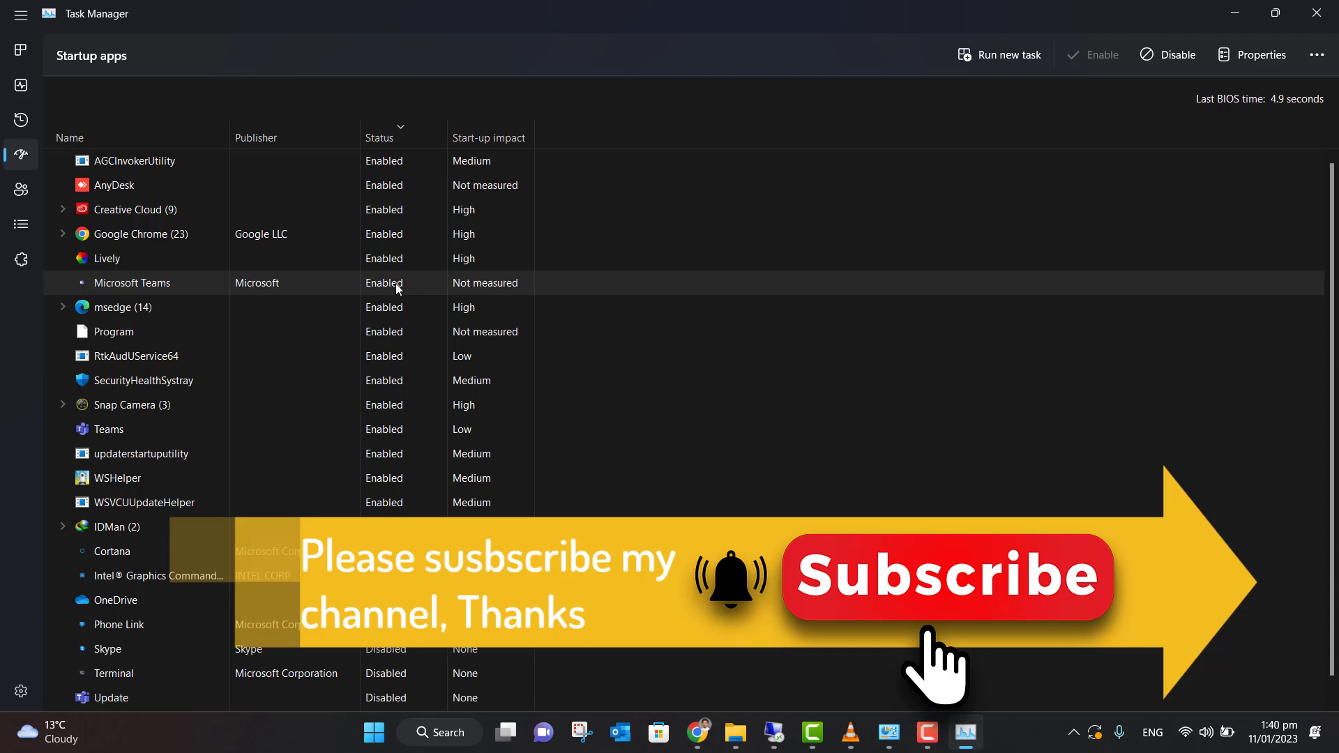
- Disable Microsoft Teams at startup and close Task Manager
right_click(396, 283)
click(420, 297)
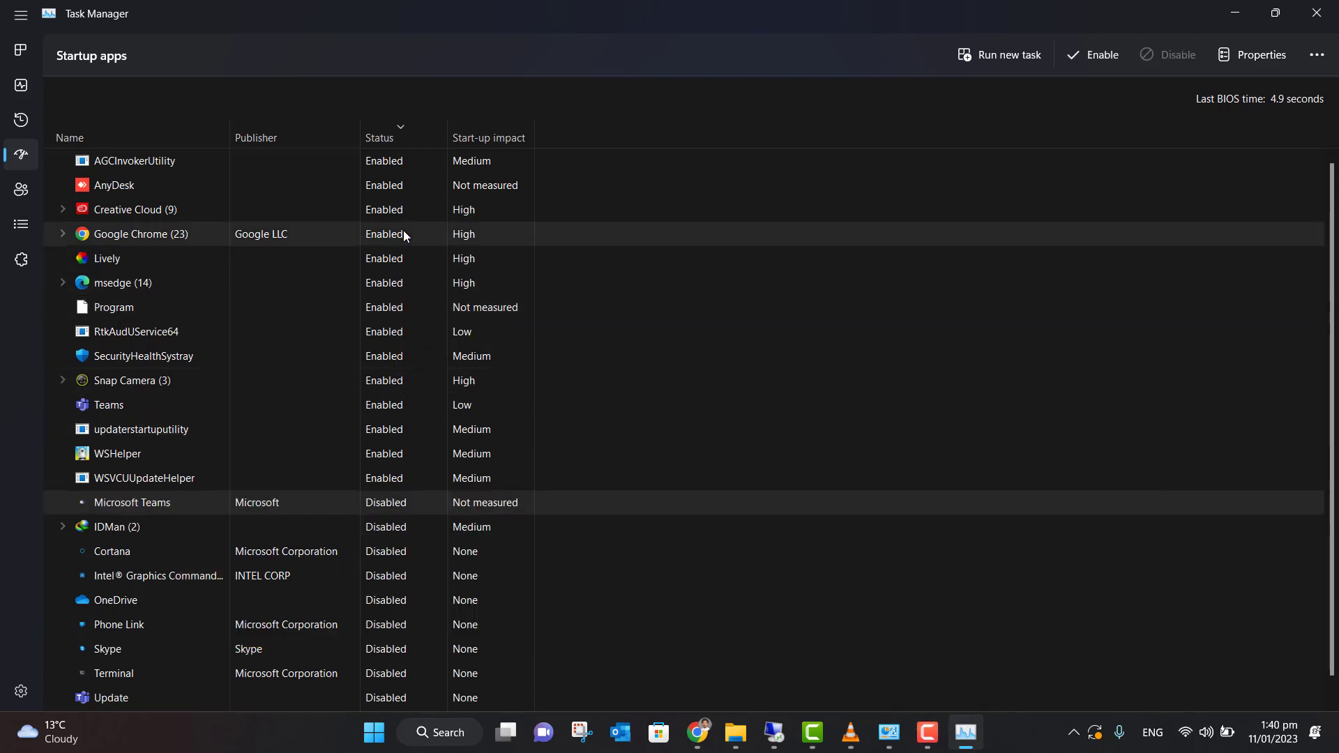
right_click(389, 460)
right_click(379, 429)
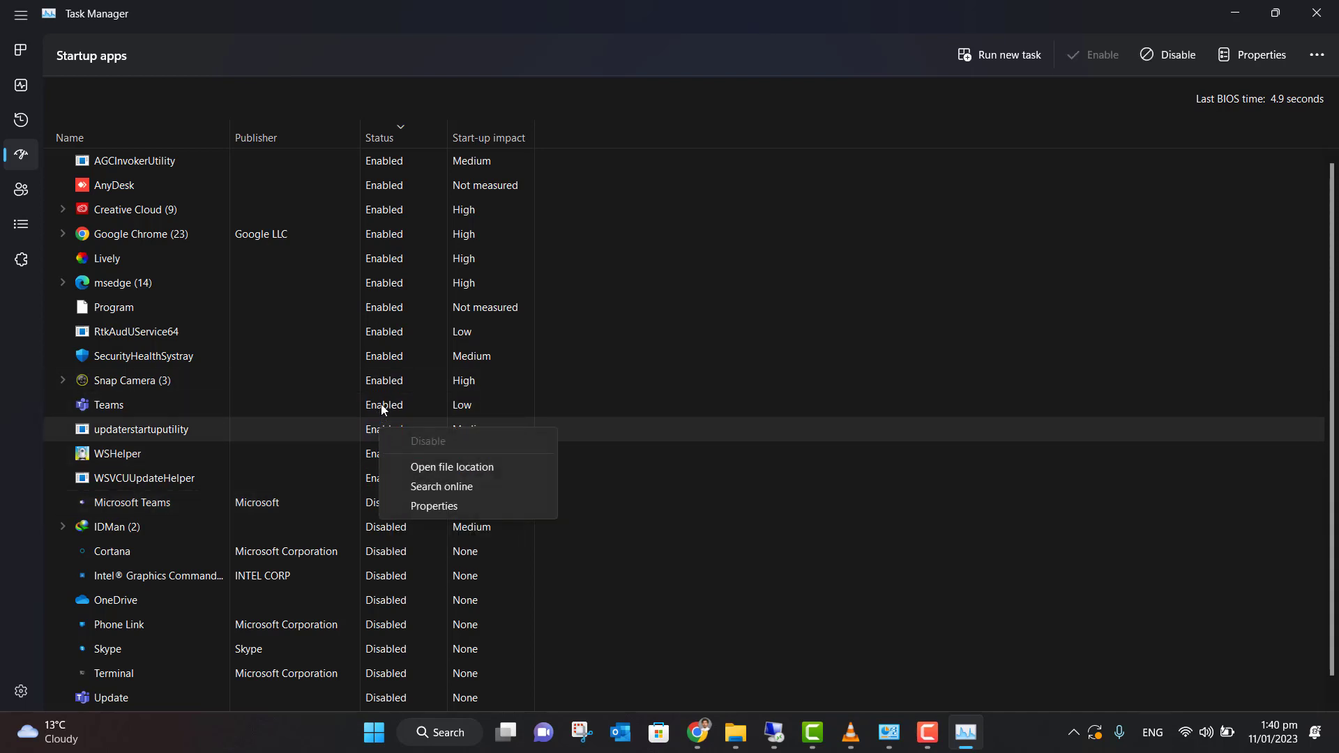
right_click(381, 404)
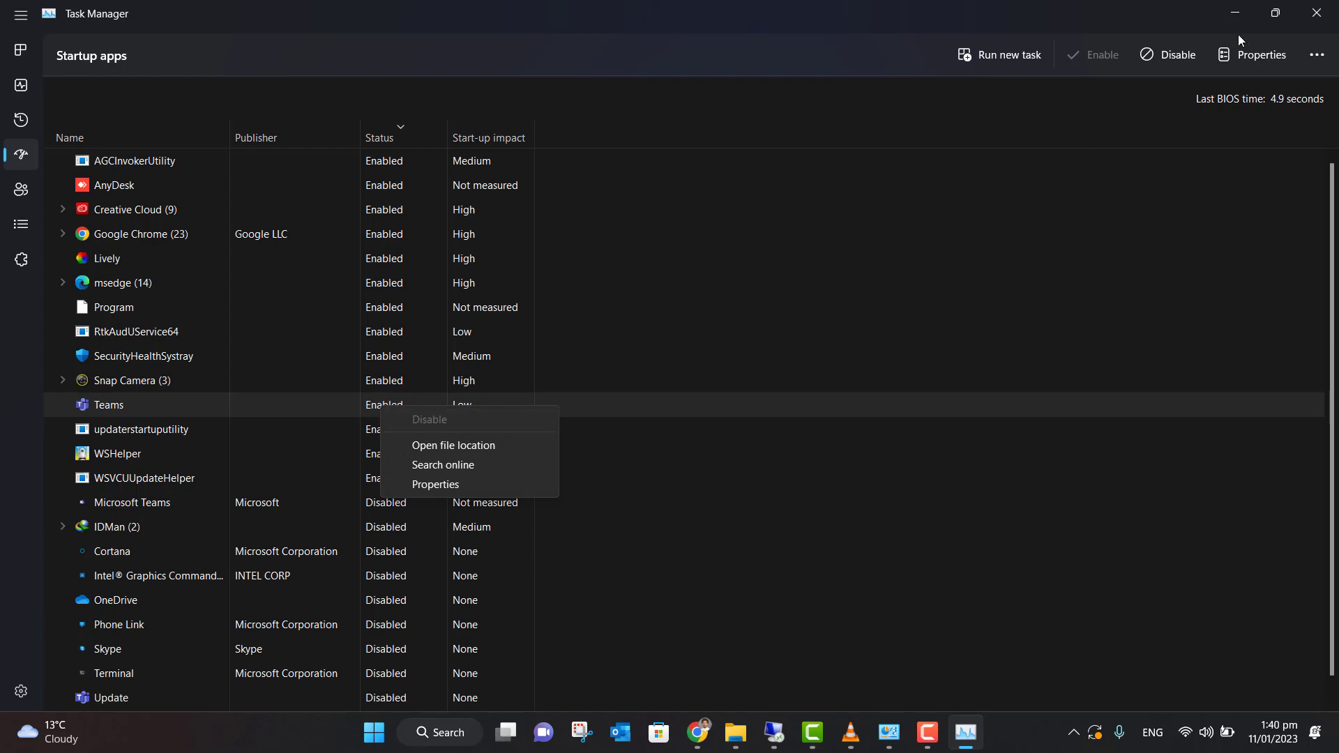
click(1316, 21)
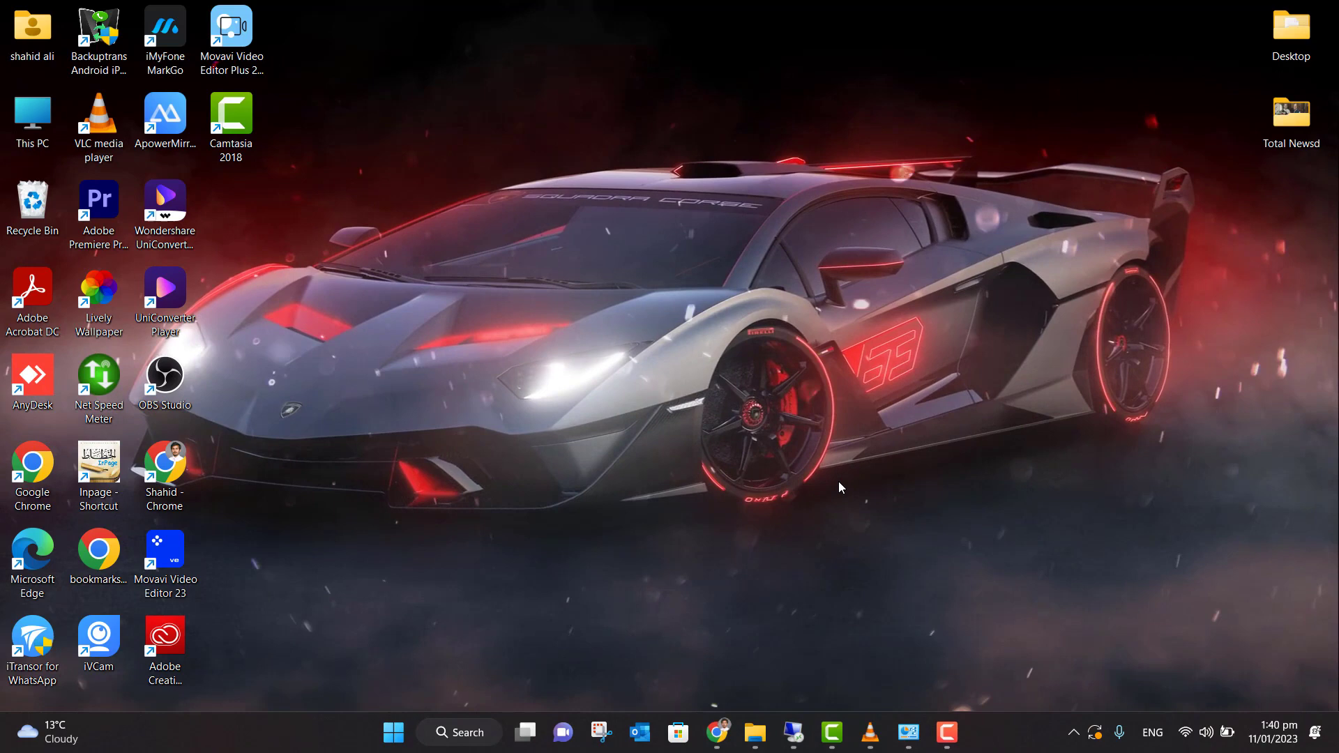
click(457, 734)
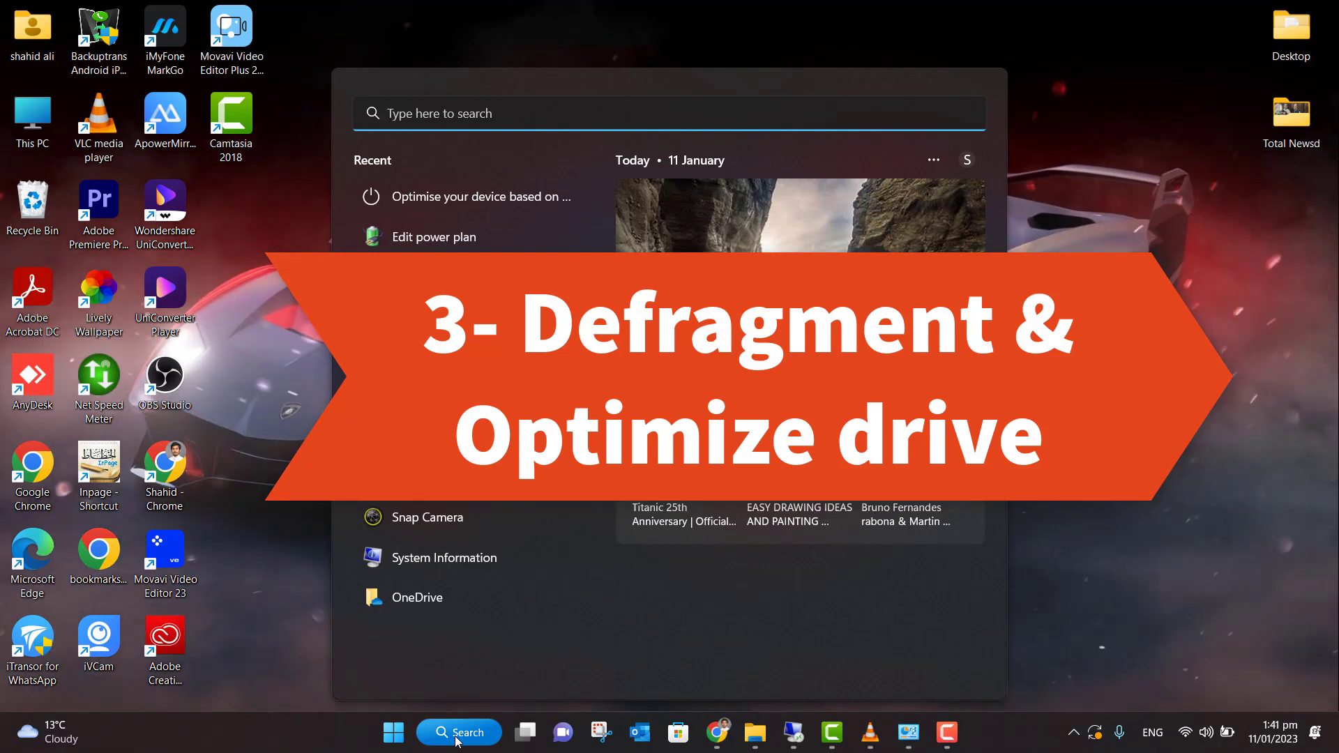
text(deframen)
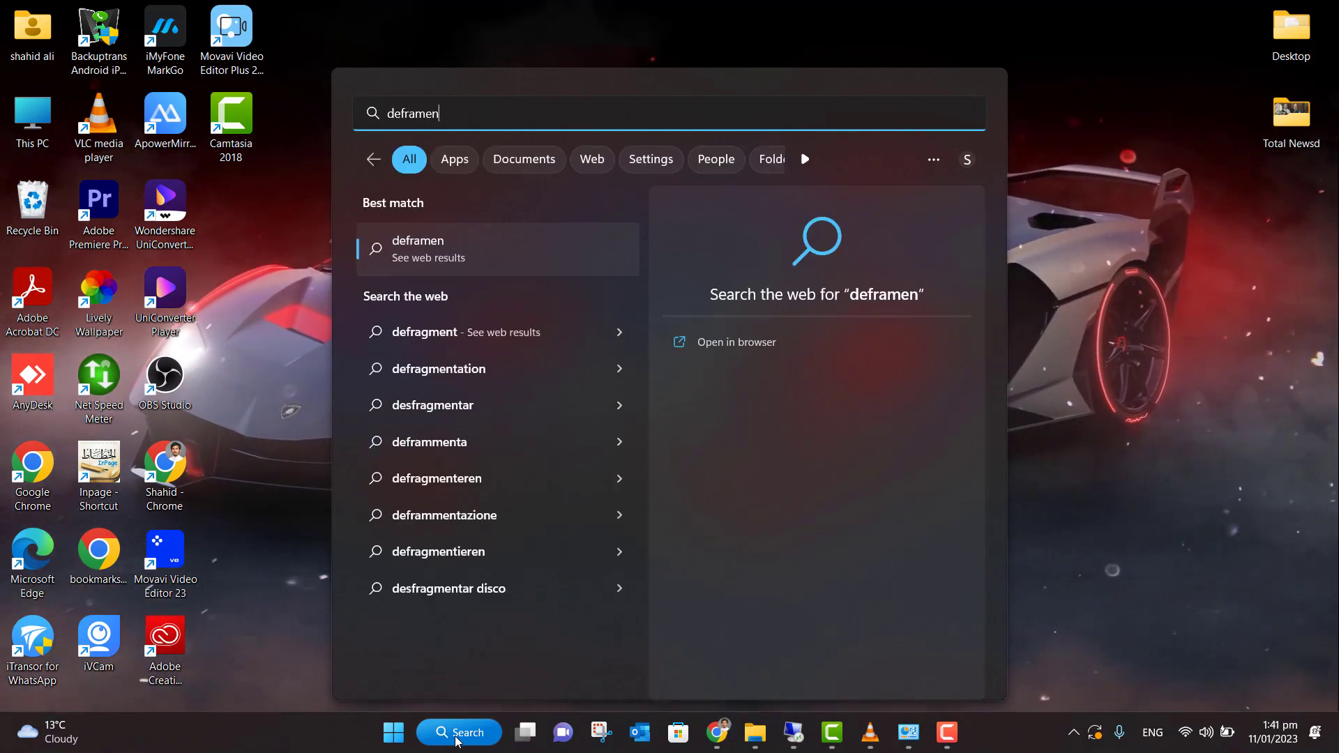
text(t)
key(BackSpace)
key(BackSpace)
key(BackSpace)
key(BackSpace)
key(BackSpace)
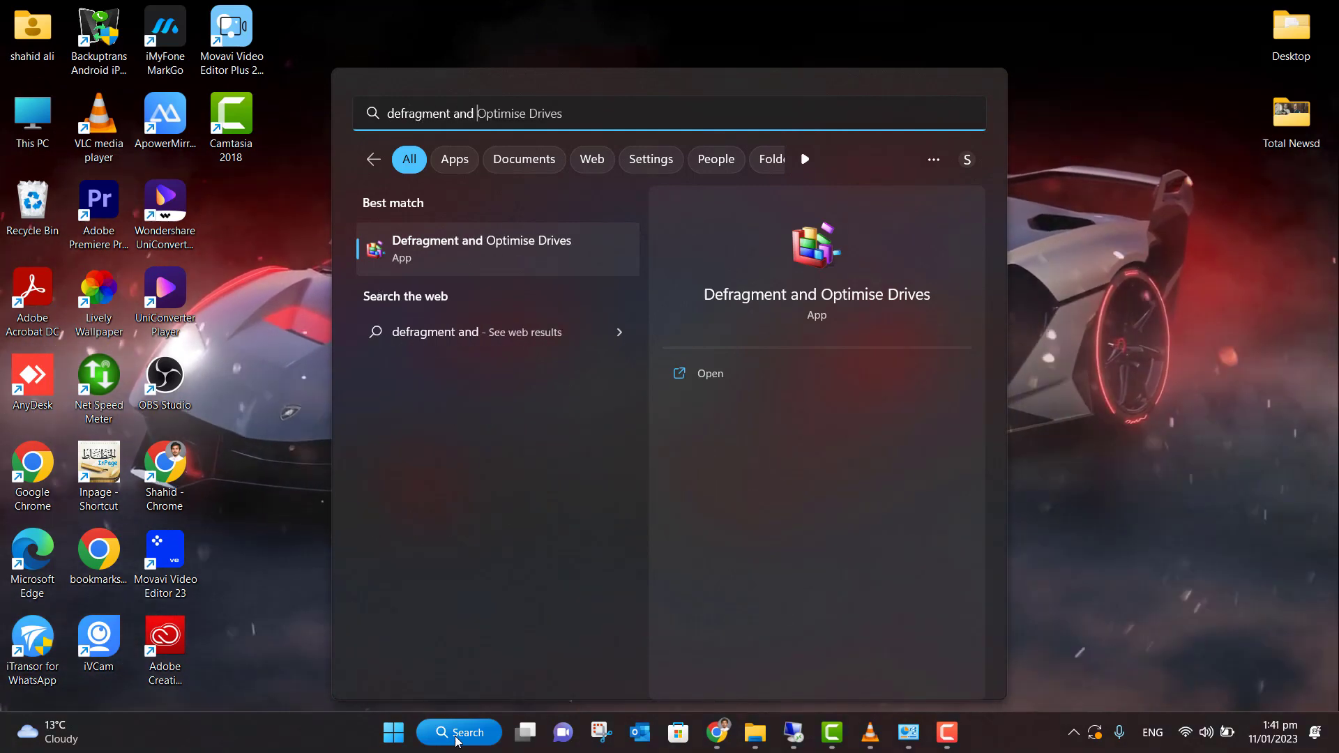
click(517, 259)
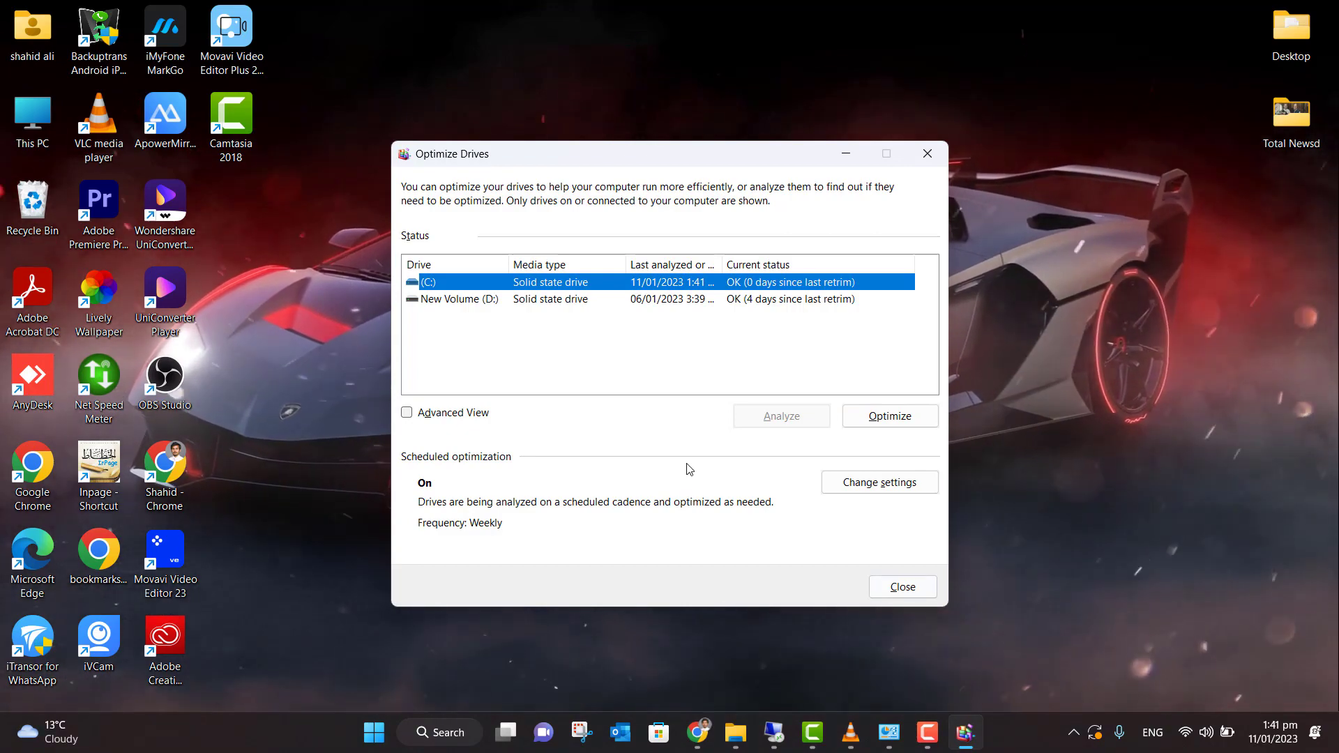
key(Escape)
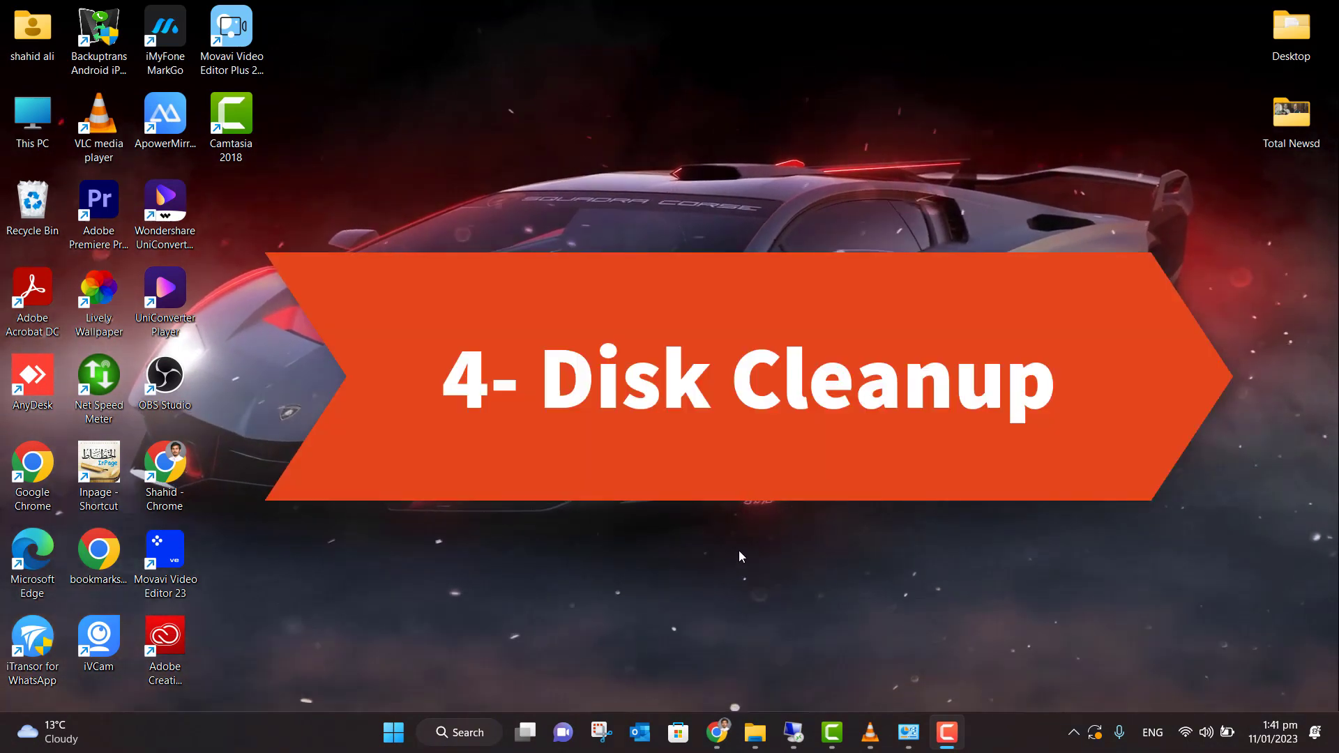
- Launch Disk Clean-up from the search results and run its scan on drive (C:)
click(461, 734)
text(disk)
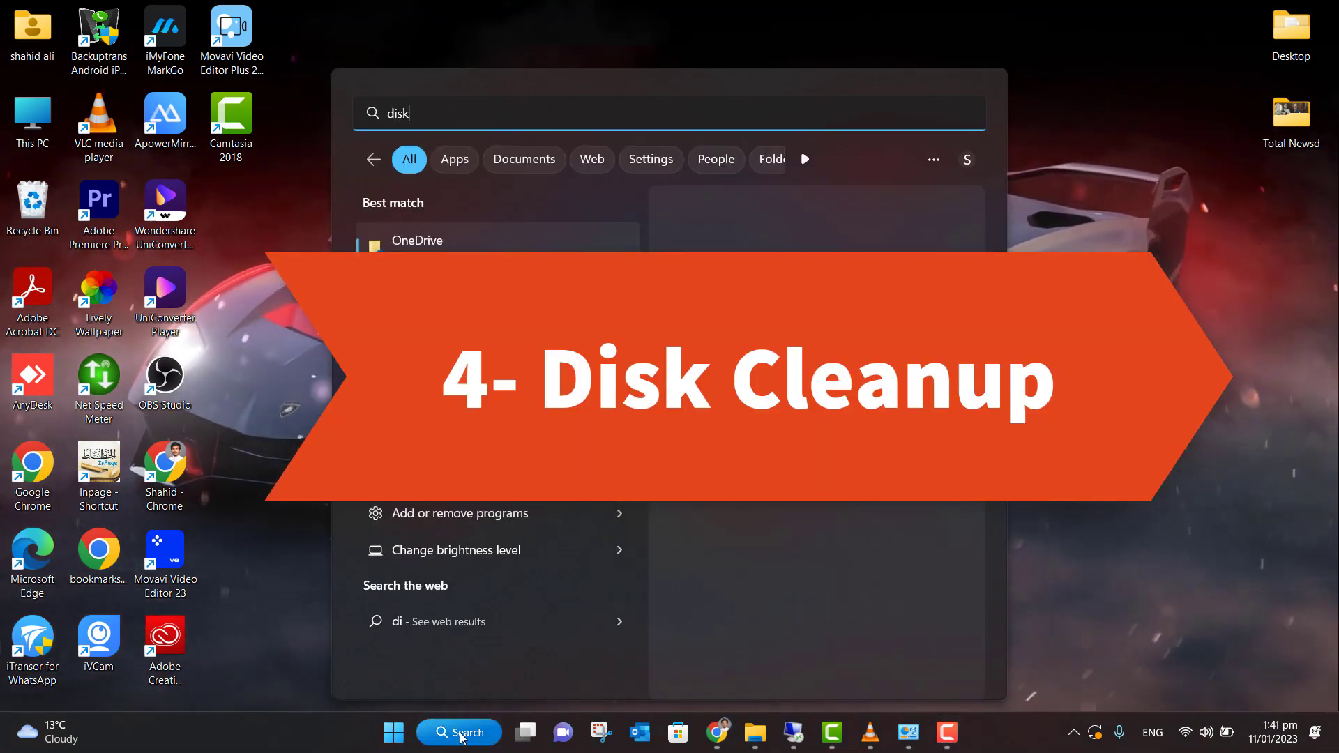
text( cleak)
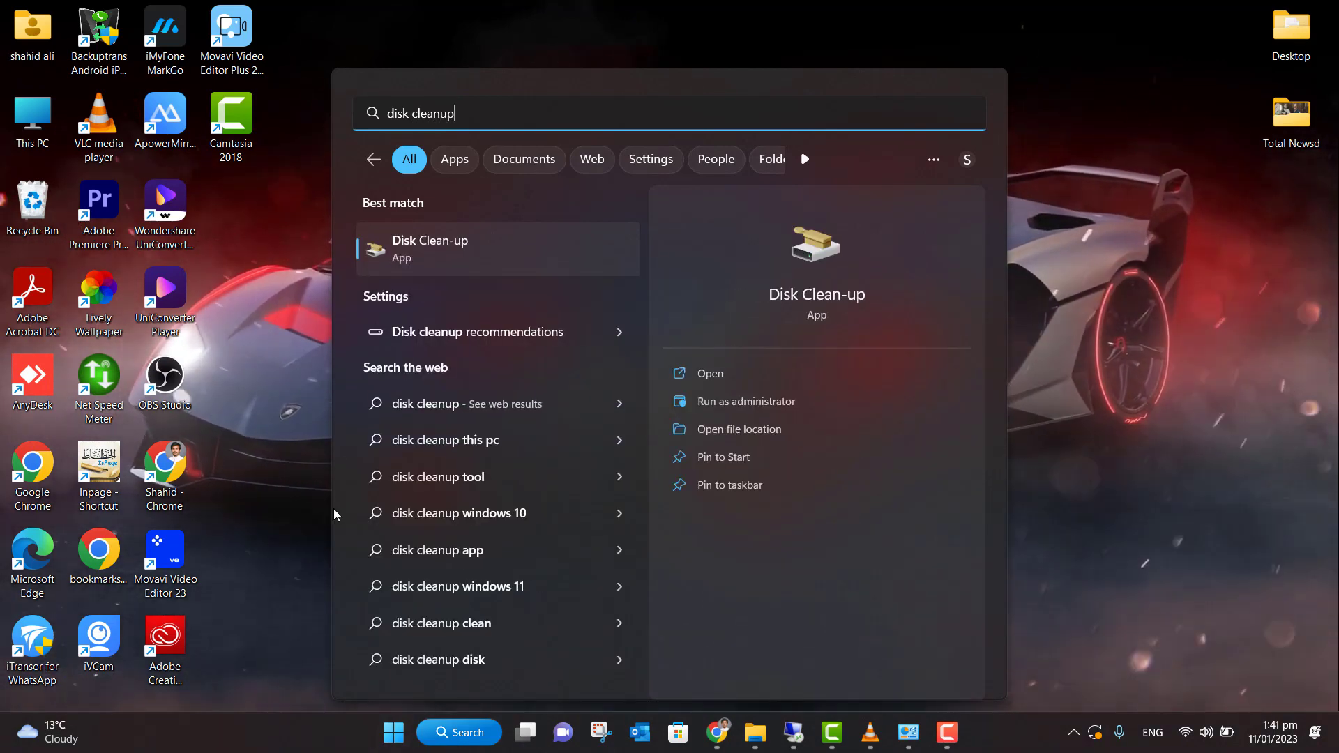
click(450, 265)
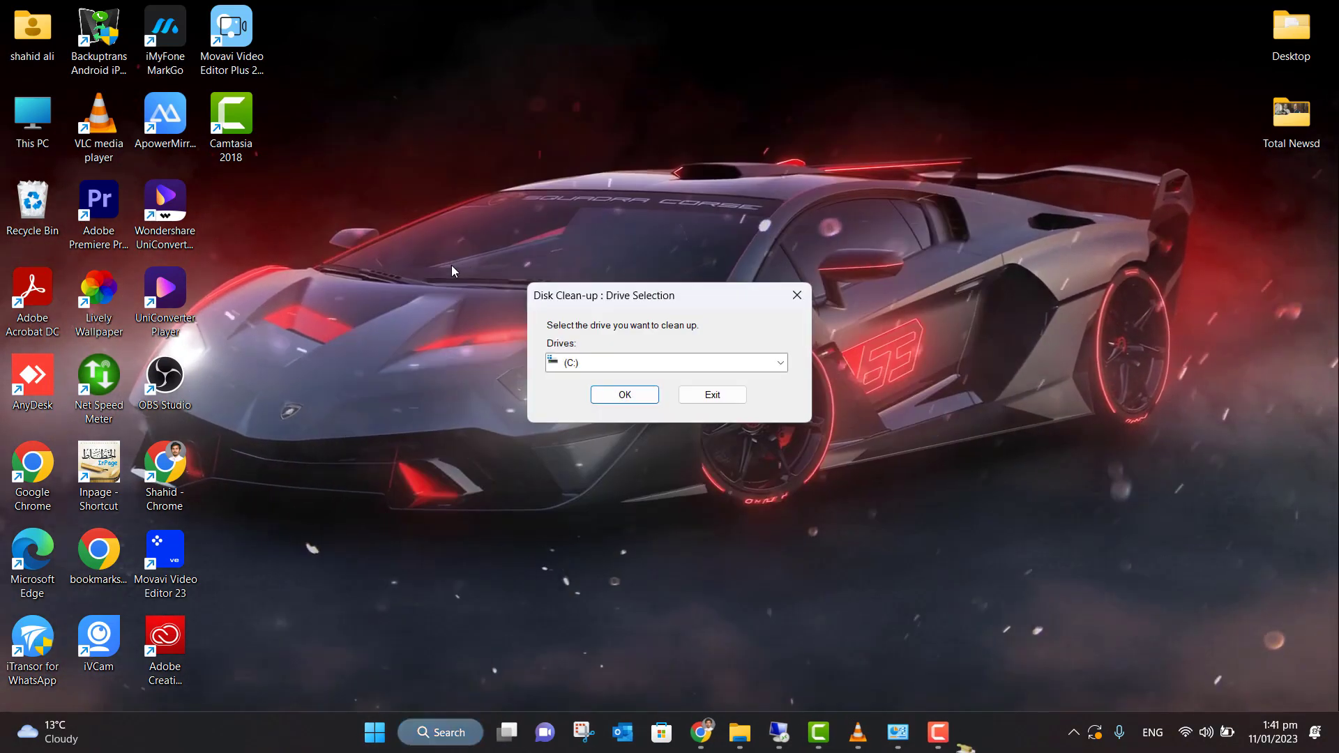
click(600, 368)
click(583, 382)
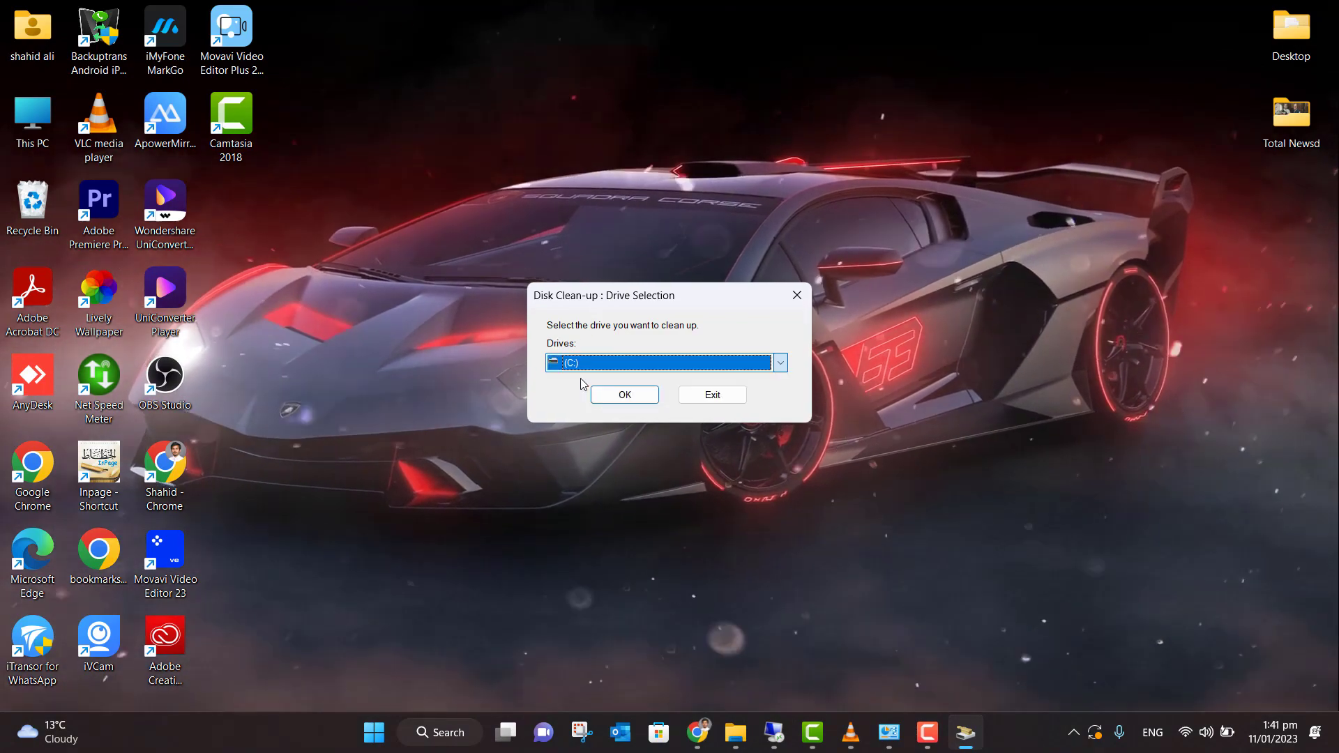
click(584, 364)
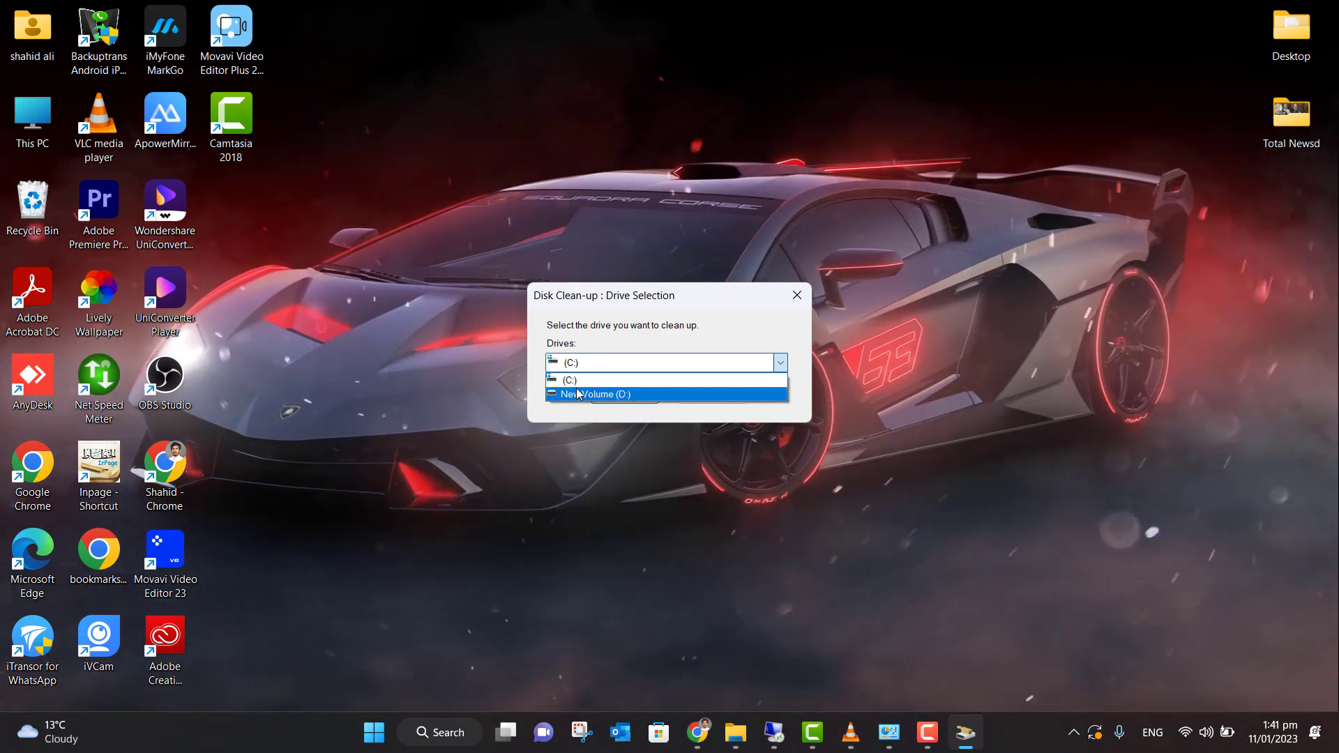
click(580, 379)
click(621, 396)
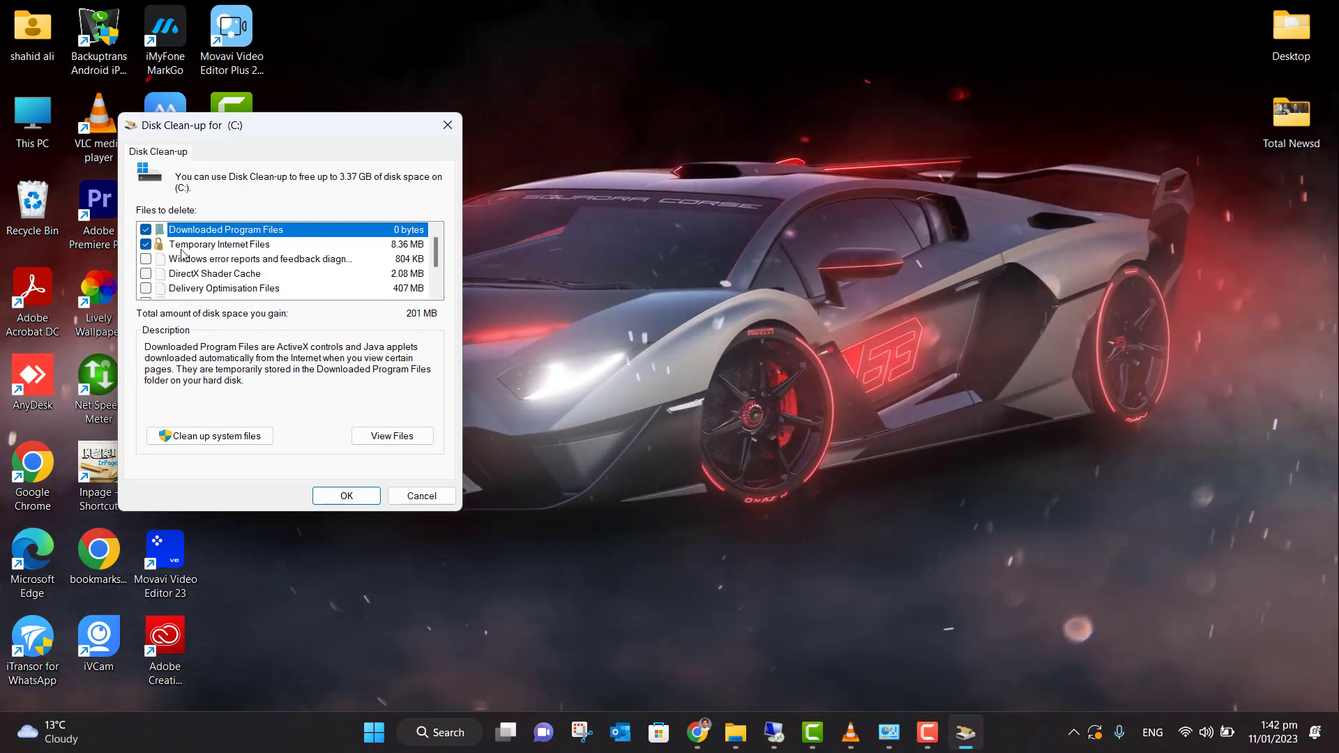
- Tick Temporary files and Delivery Optimisation Files and permanently delete them from (C:)
scroll(177, 240, down, 1)
scroll(178, 240, up, 1)
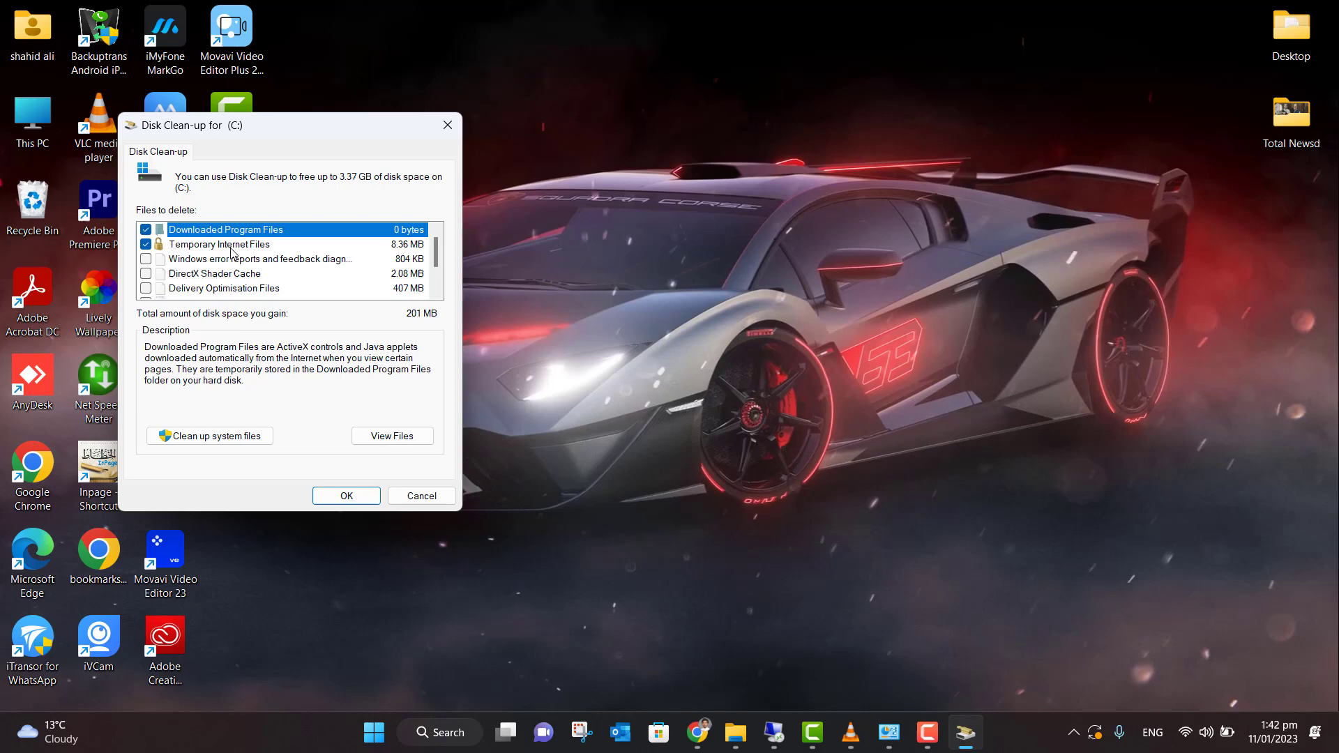
scroll(265, 265, down, 1)
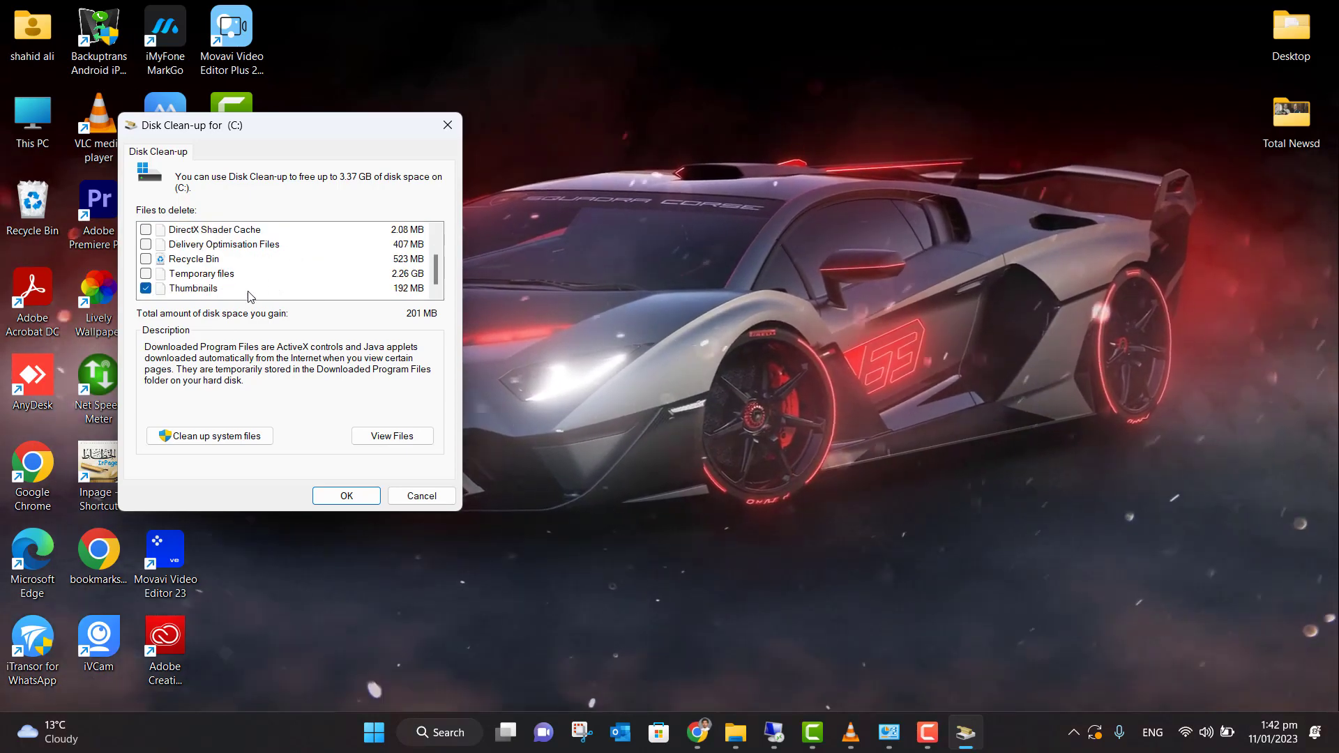
click(145, 273)
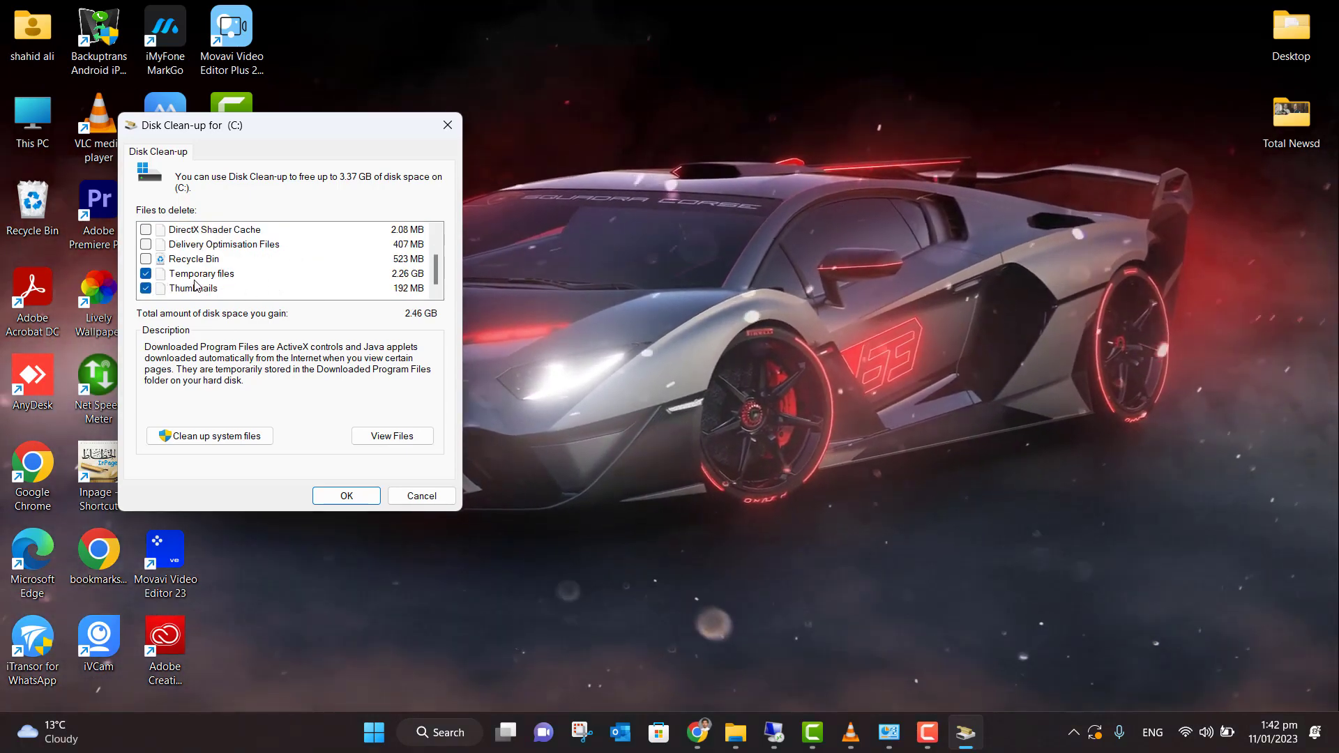
click(145, 244)
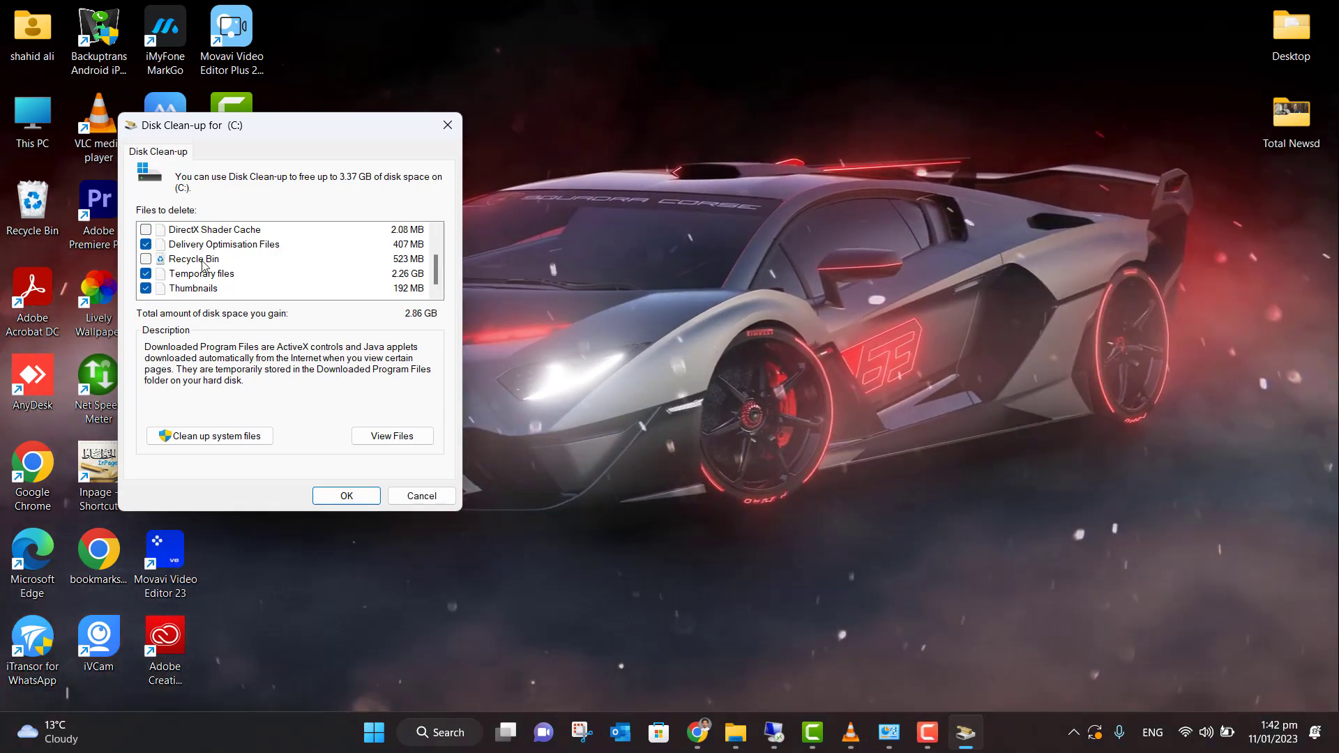
click(347, 496)
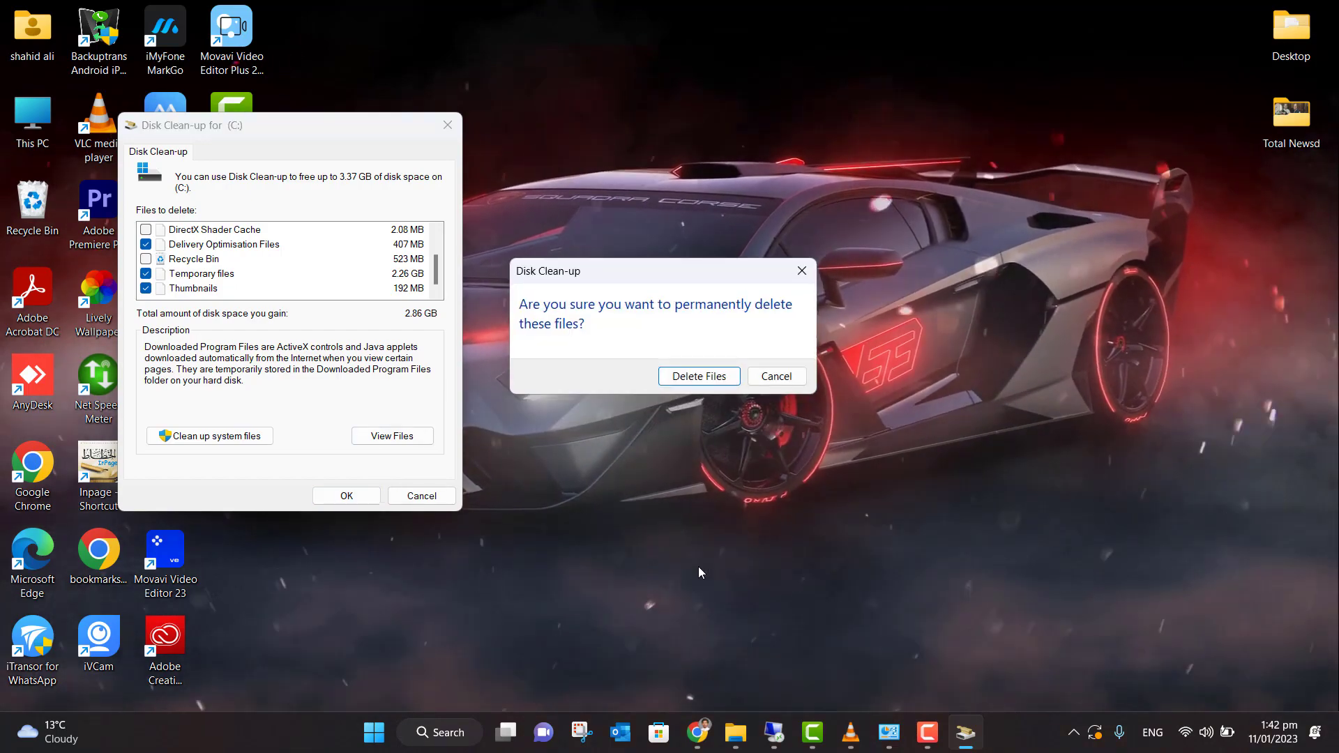
click(699, 377)
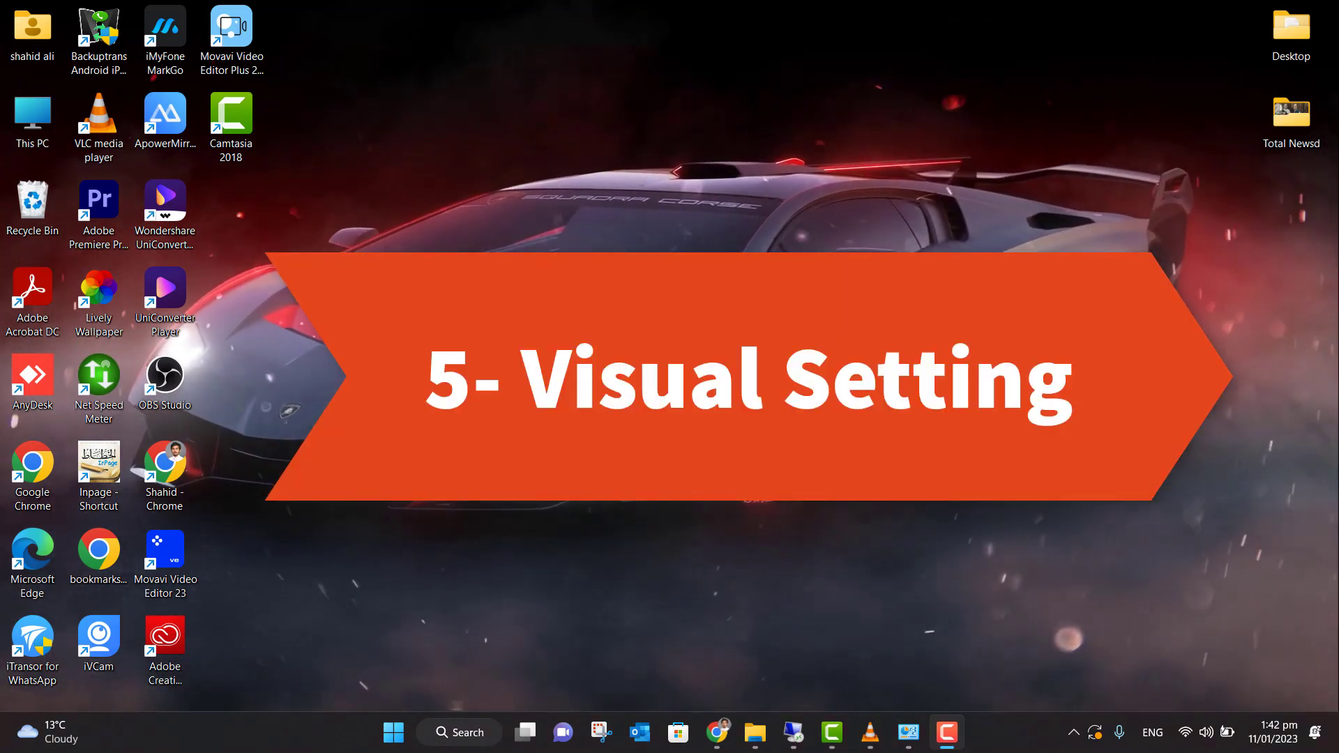
- Open This PC's Properties to reach the System > About page
right_click(33, 146)
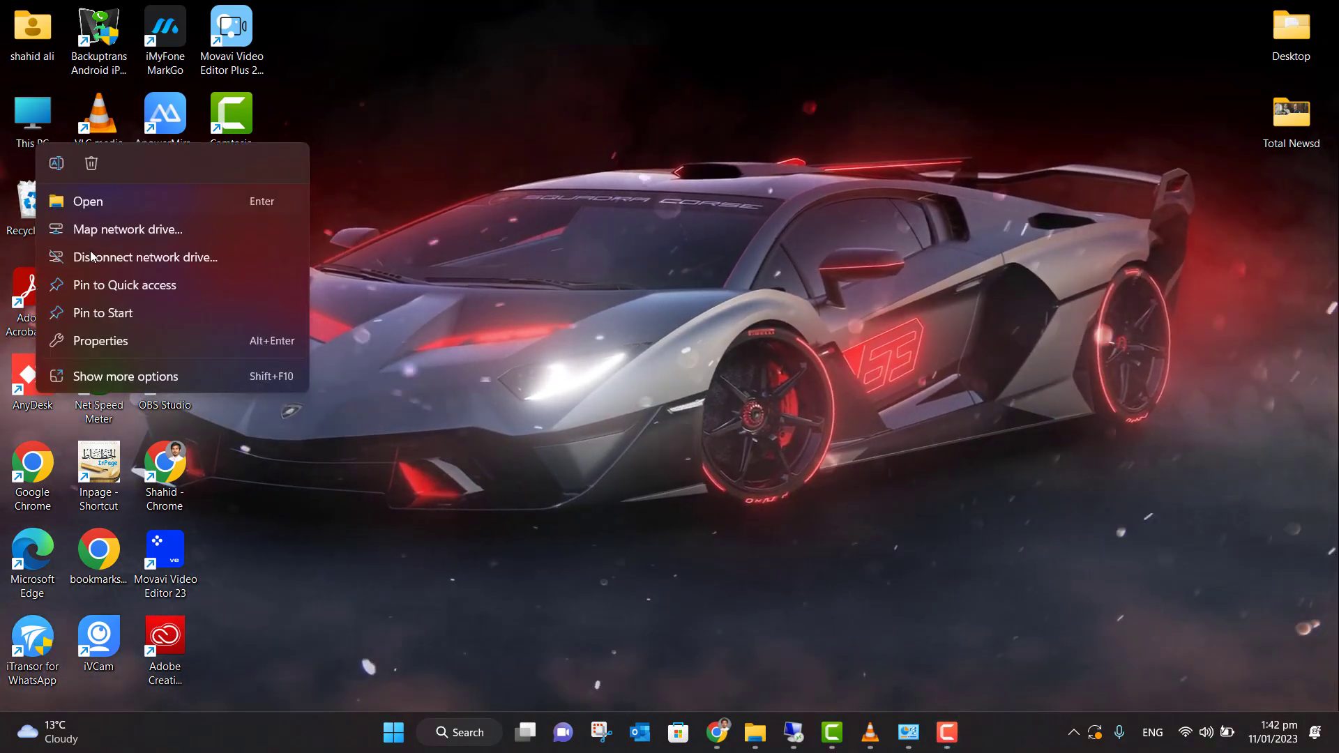
click(122, 377)
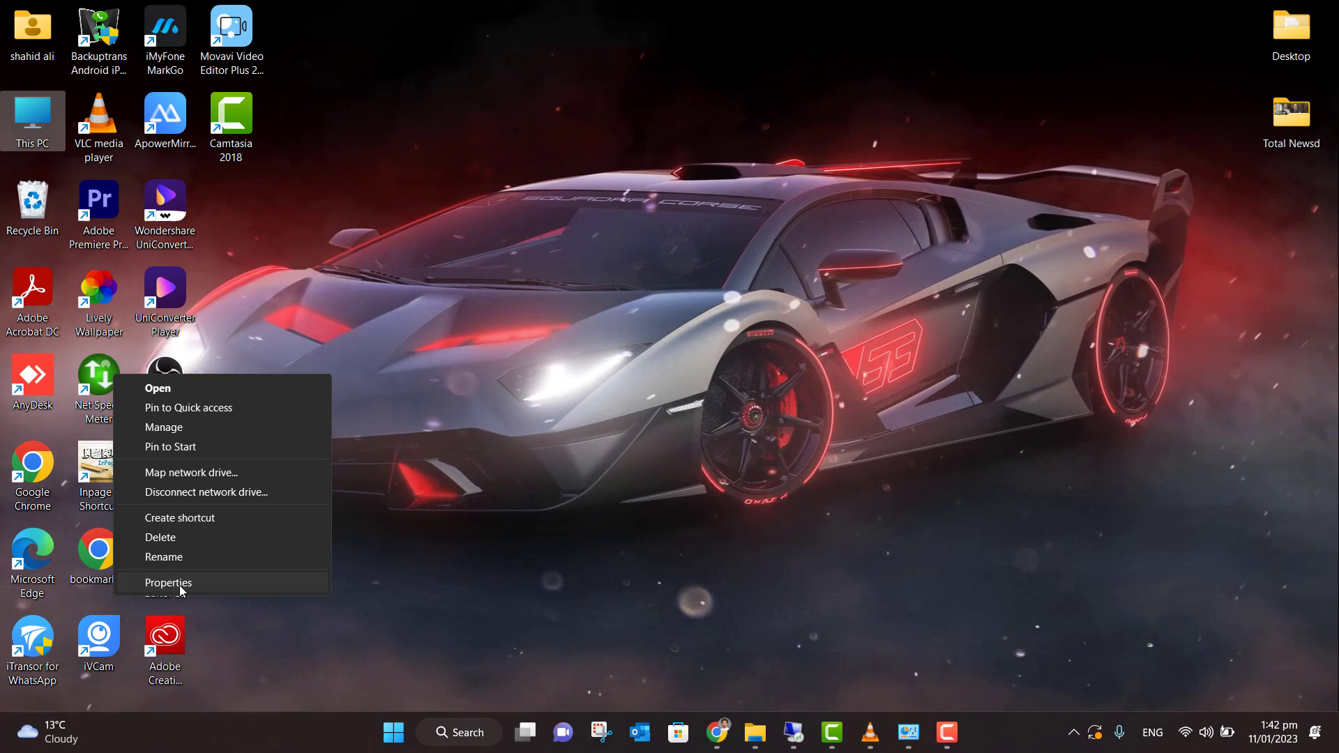
click(179, 583)
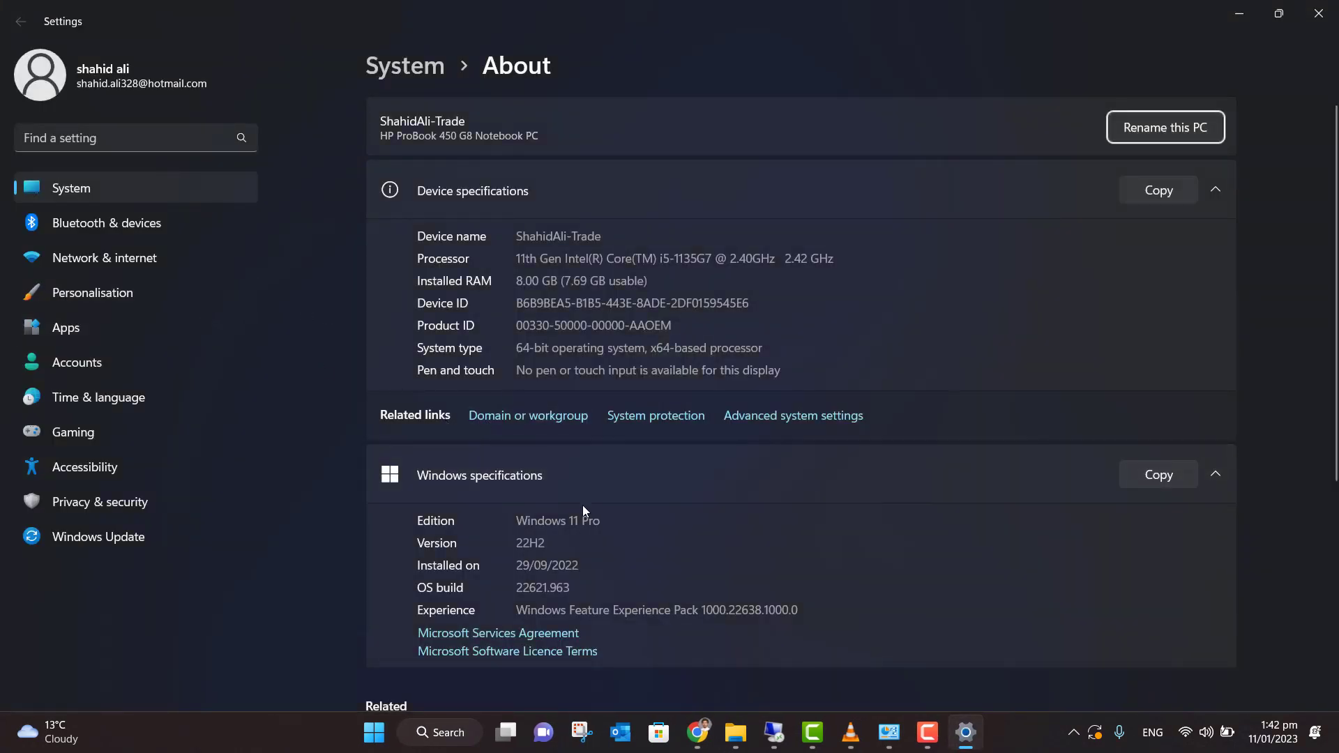
- Apply 'Adjust for best performance' in Performance Options via Advanced system settings
click(792, 417)
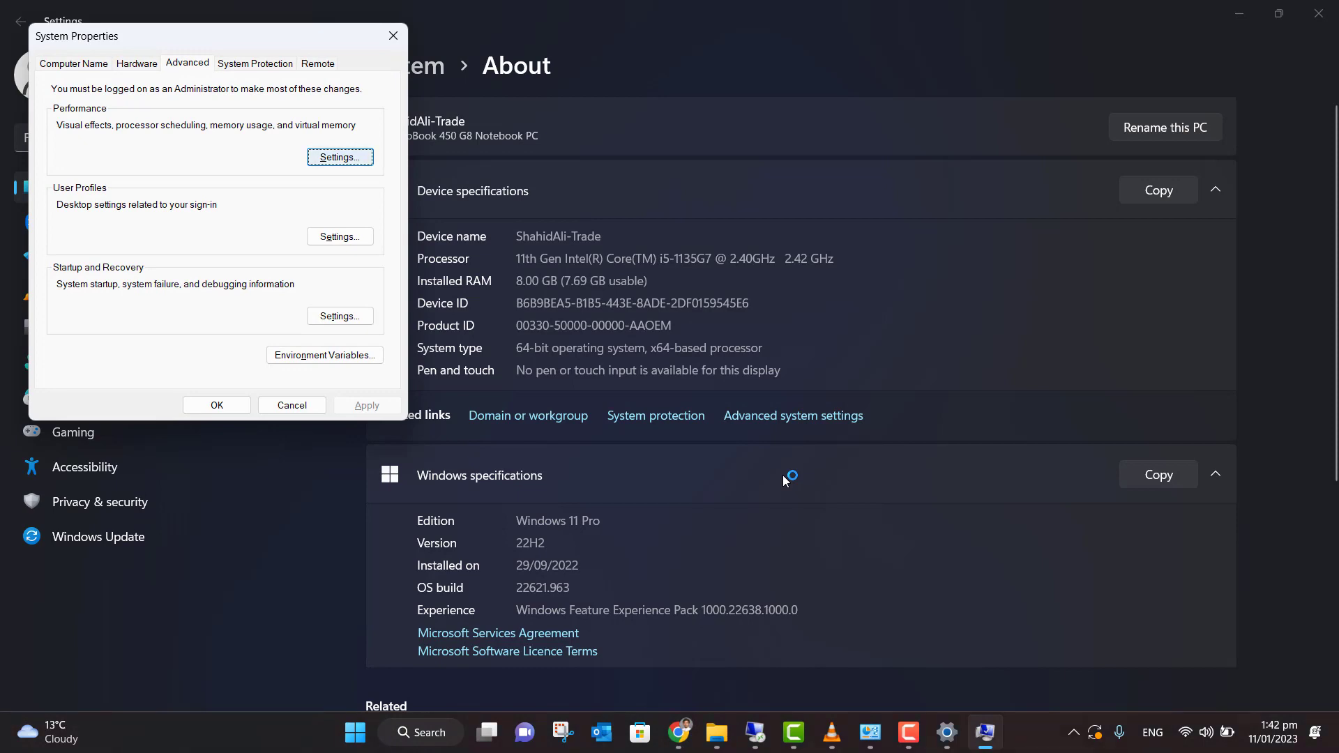
key(Return)
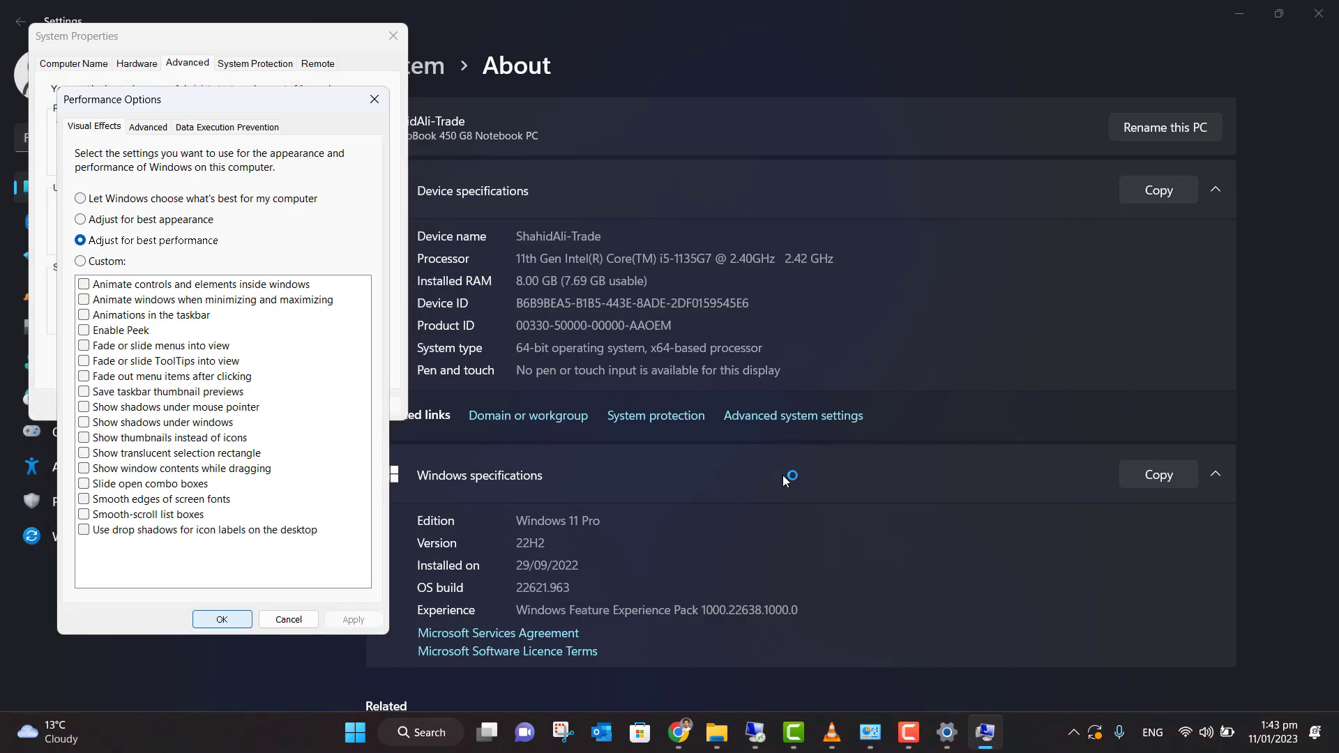
key(Return)
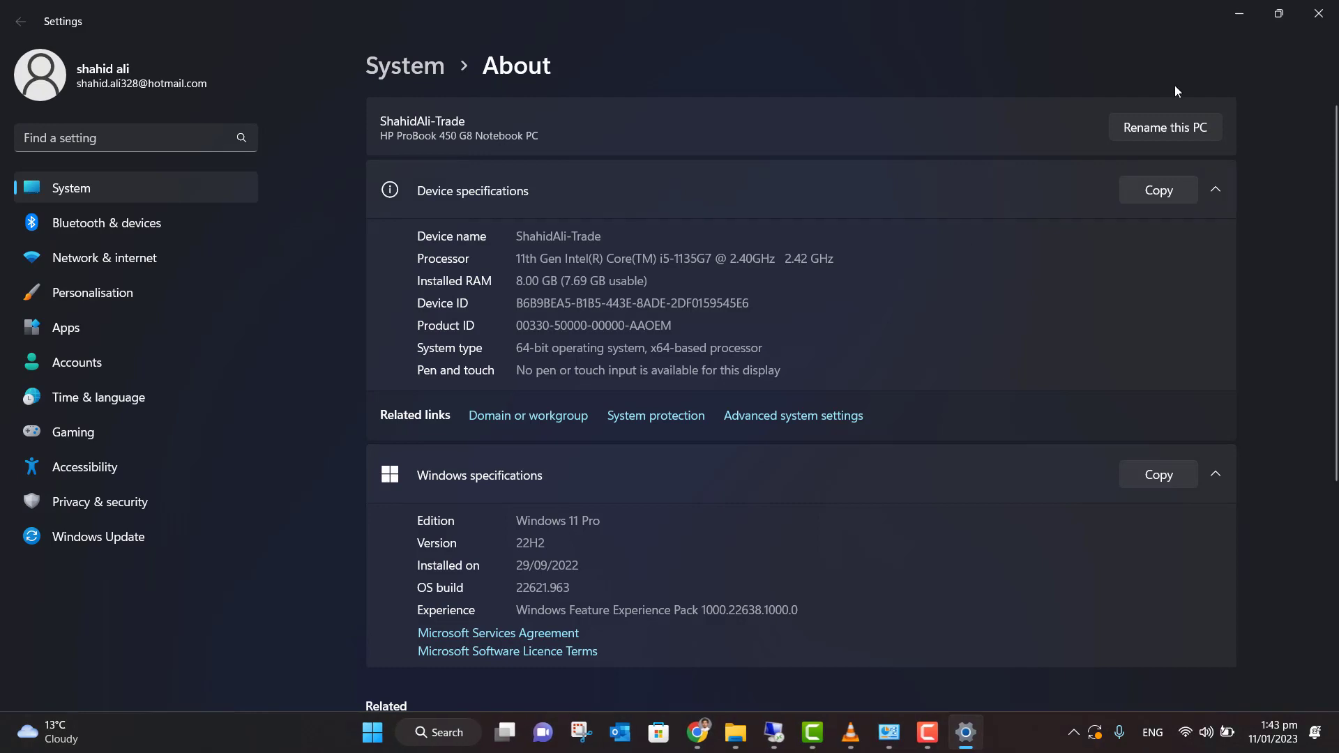
- Close Settings, open the %temp% folder, and delete everything in it
click(1327, 32)
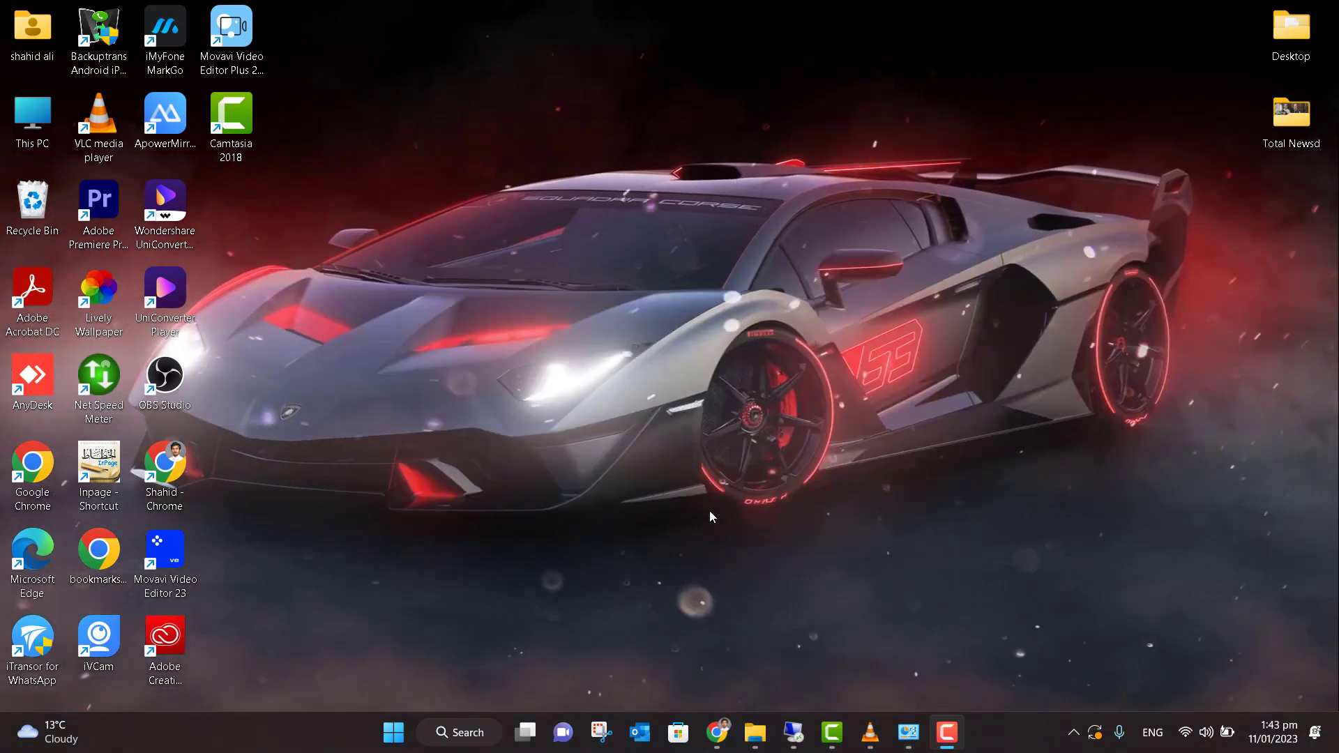
key(super+r)
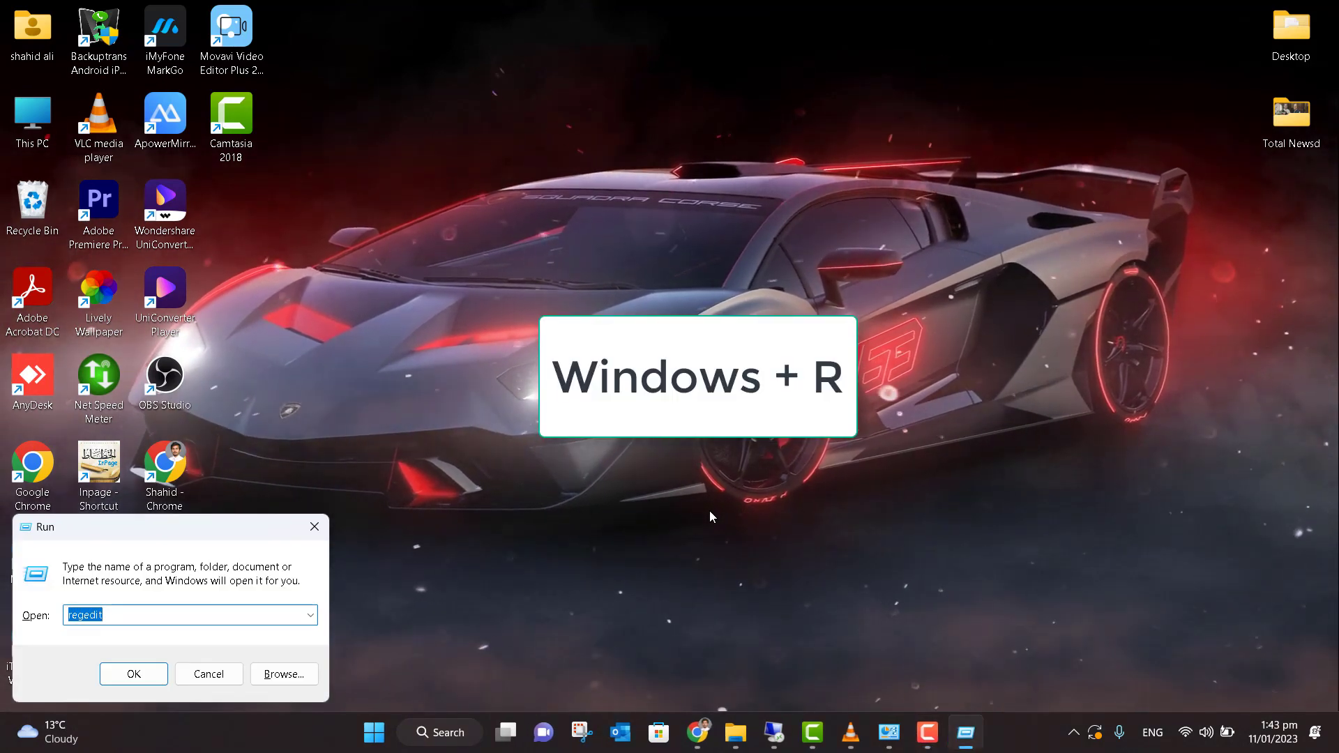
text(%)
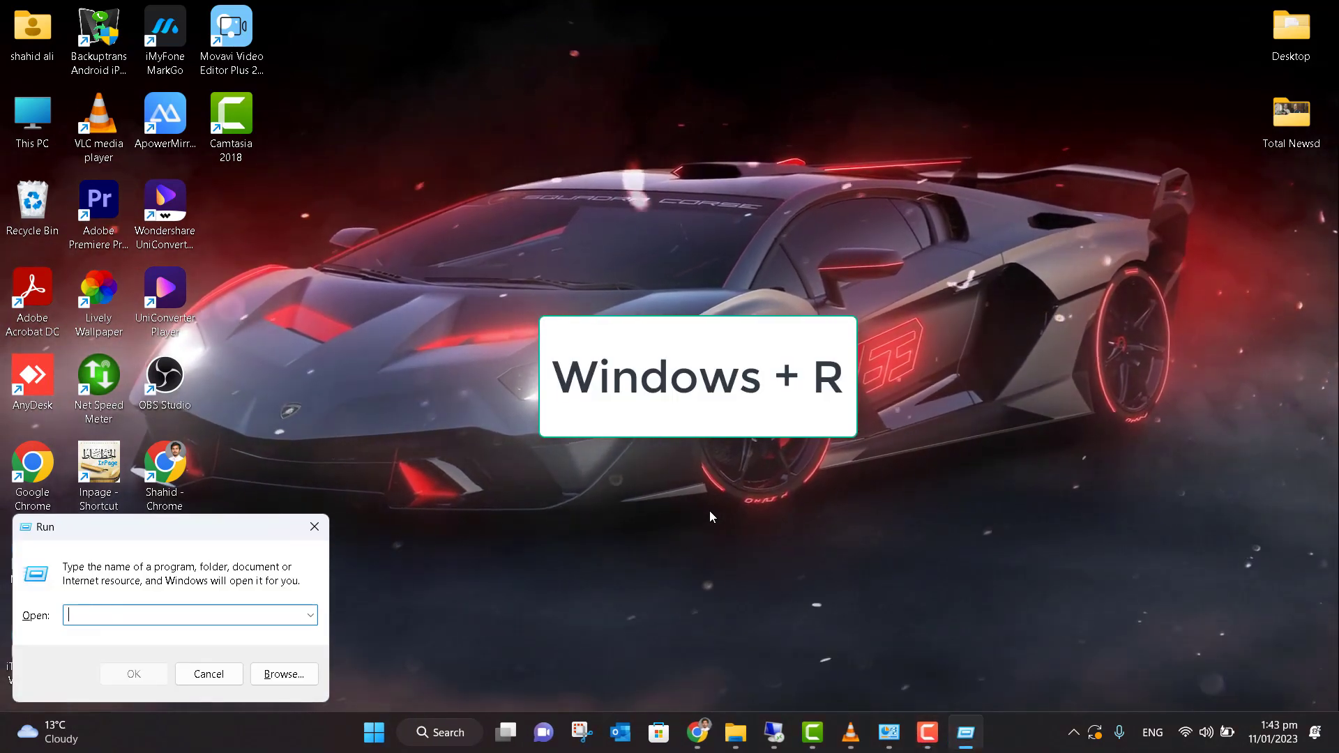
text(temp%)
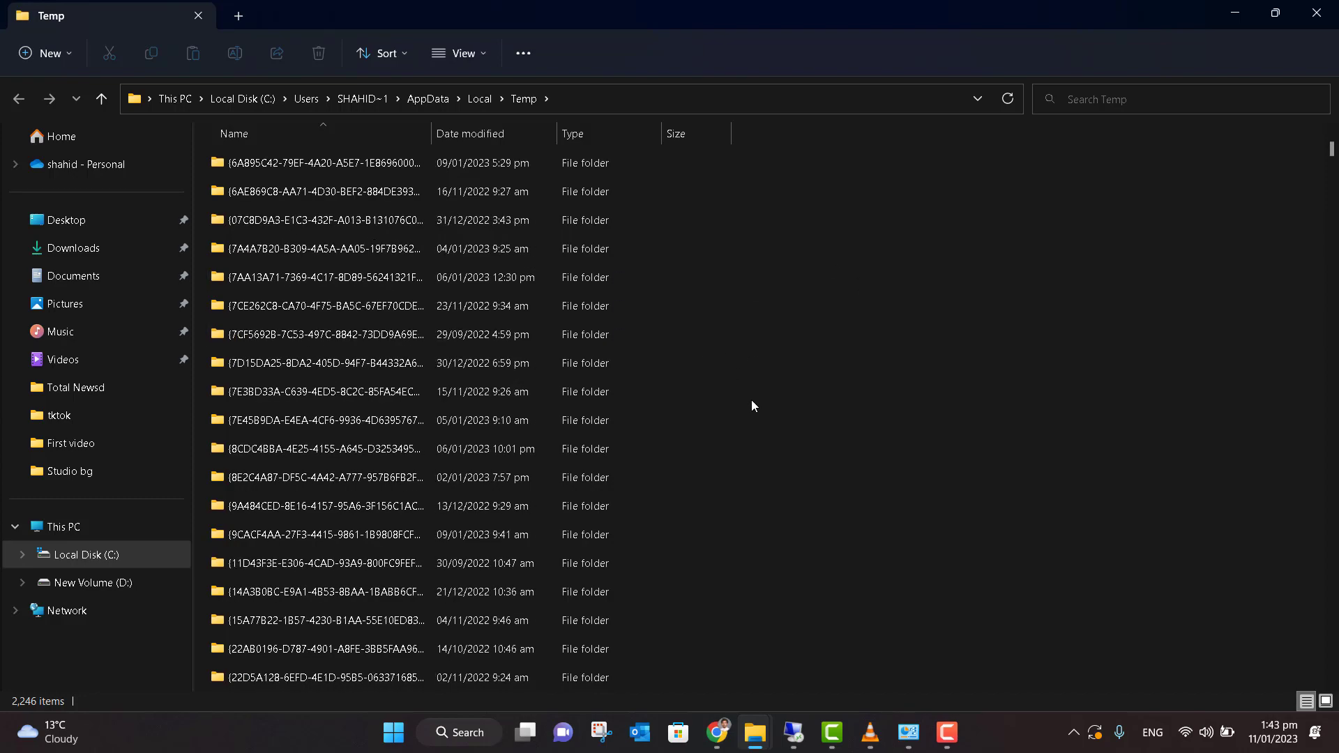
scroll(765, 462, up, 7)
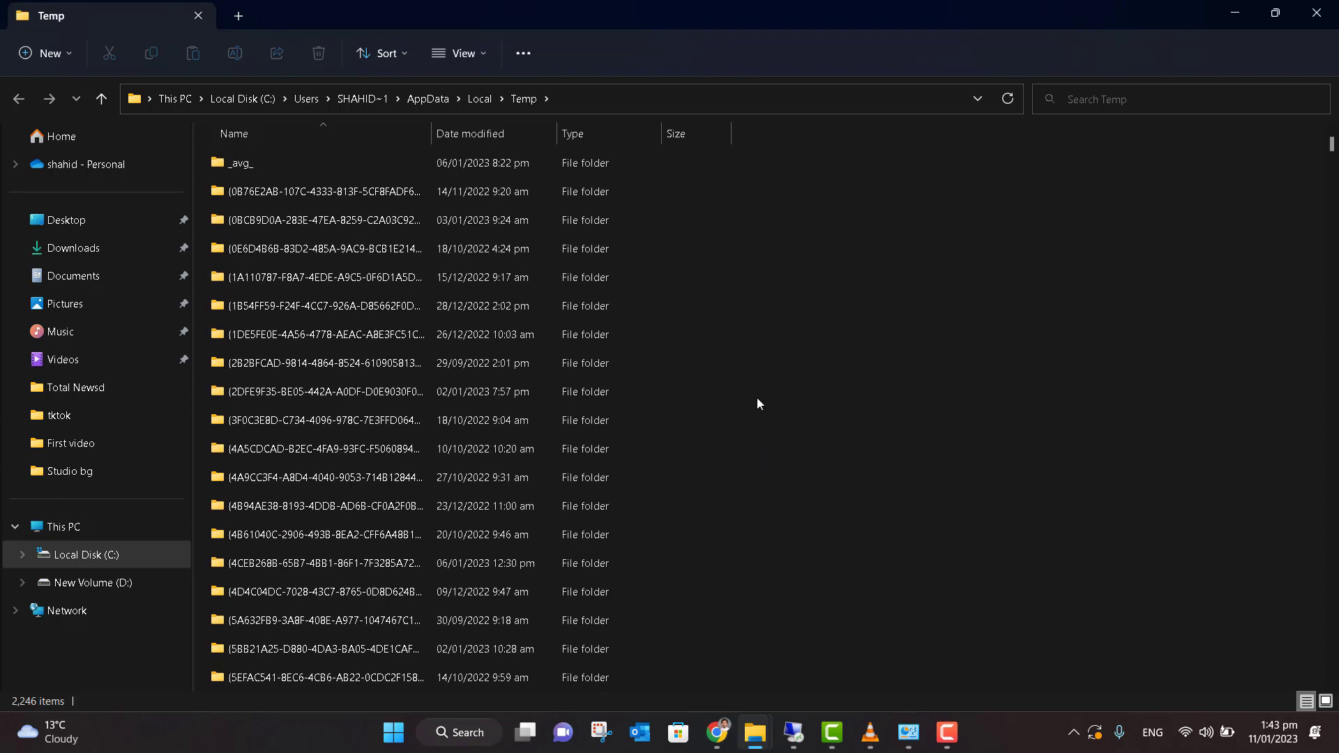
key(ctrl+a)
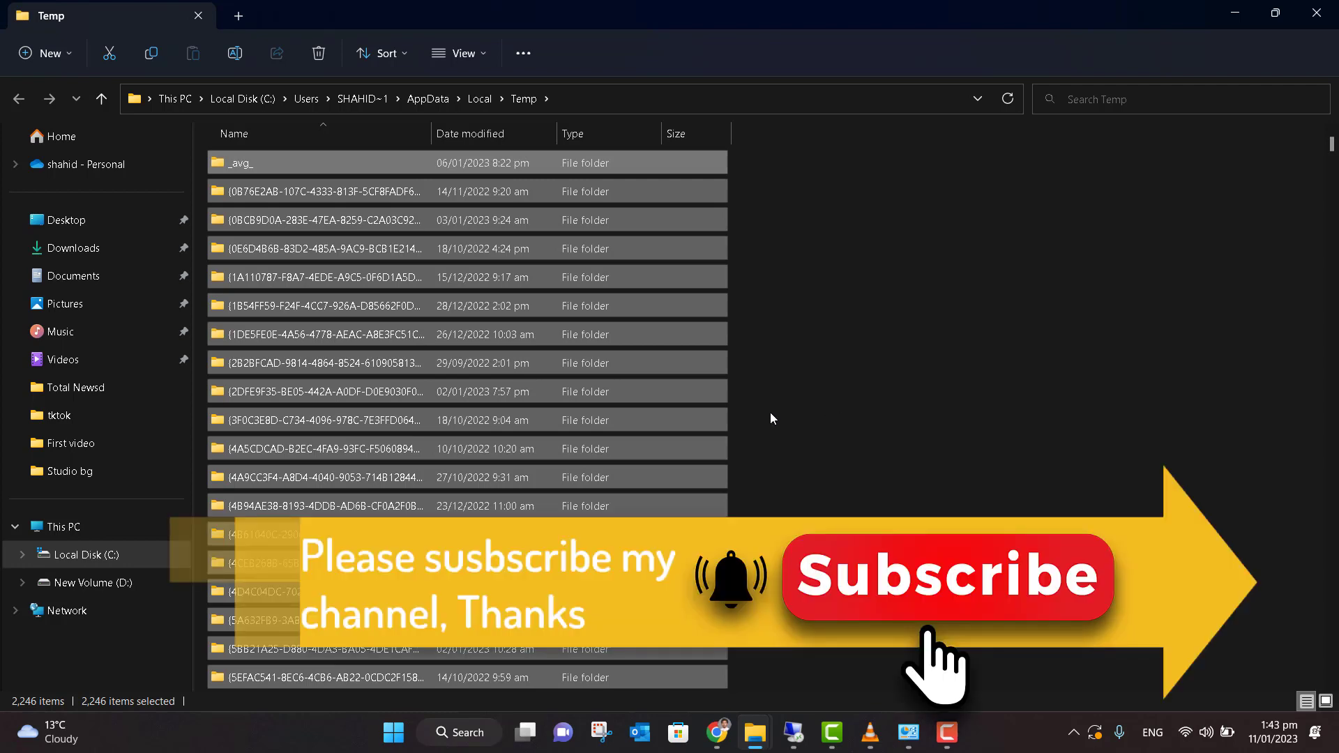
key(Delete)
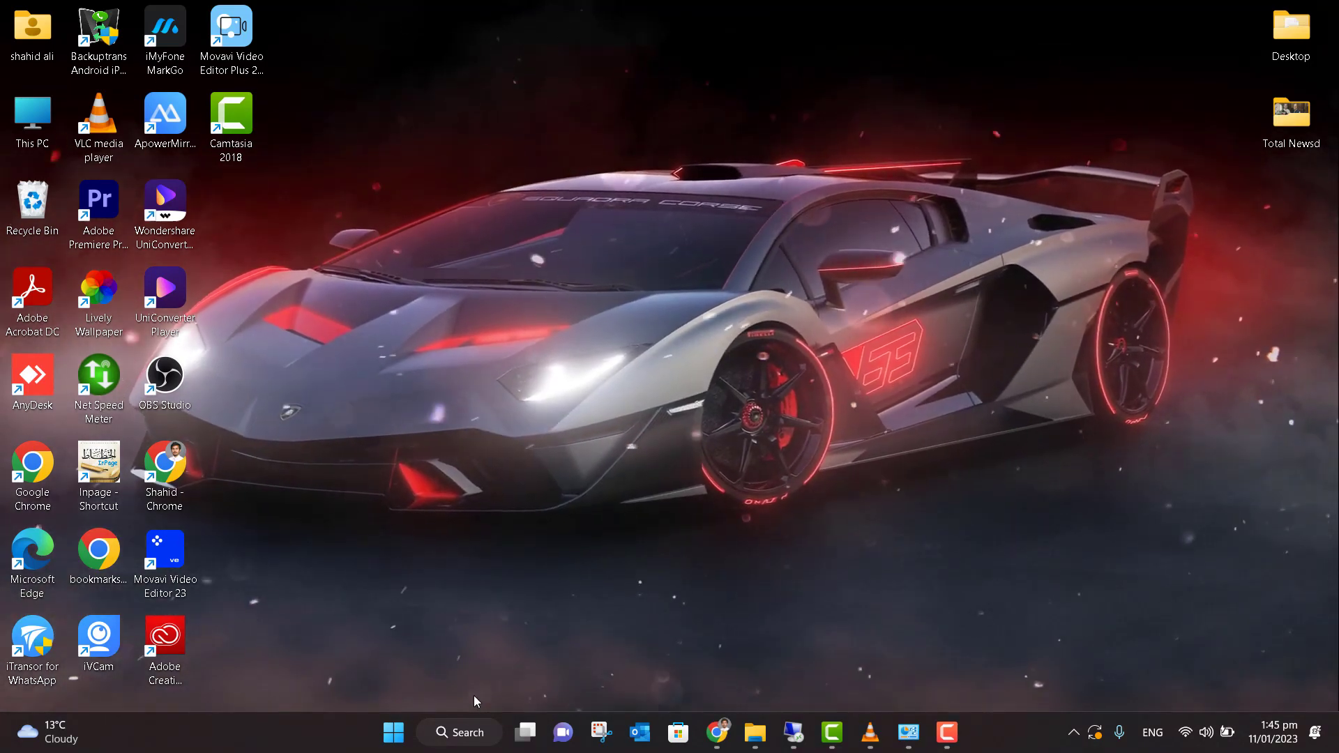
- Run msconfig, tick Hide all Microsoft services on the Services tab, then close it
key(super+r)
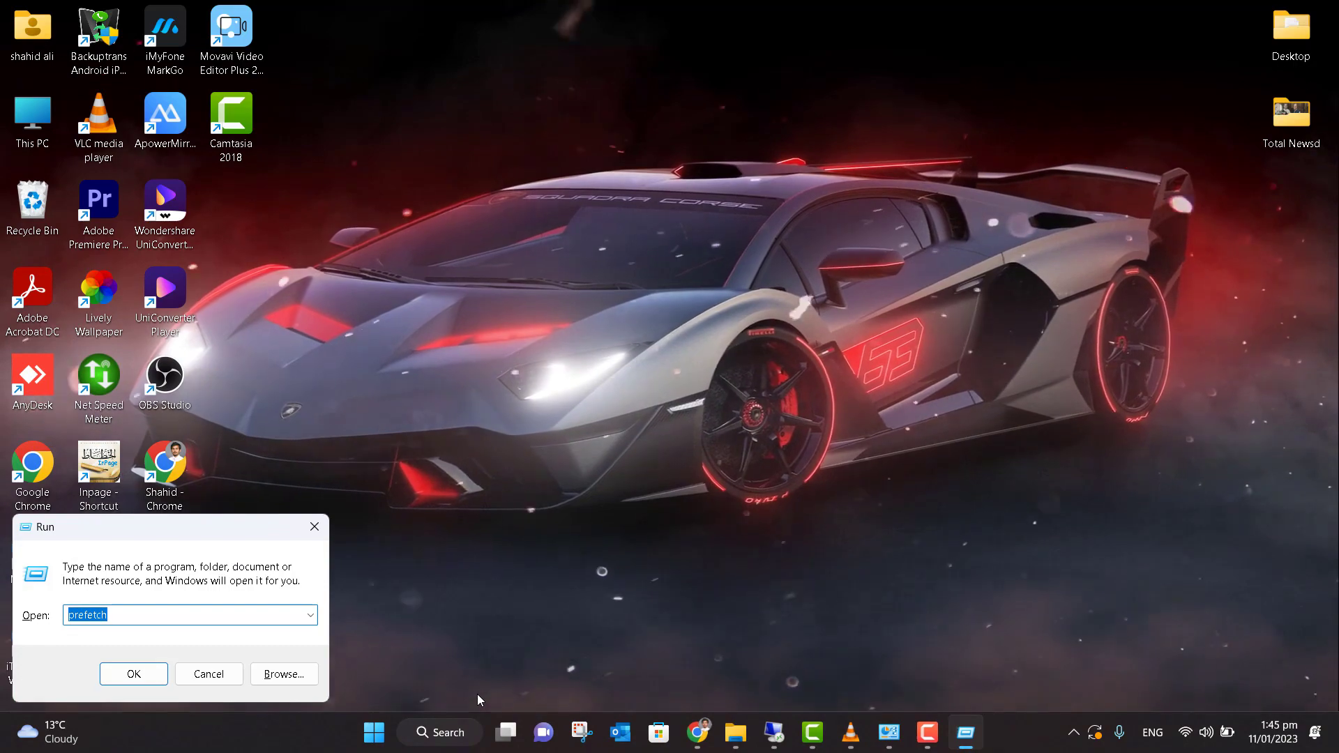
text(msconfig)
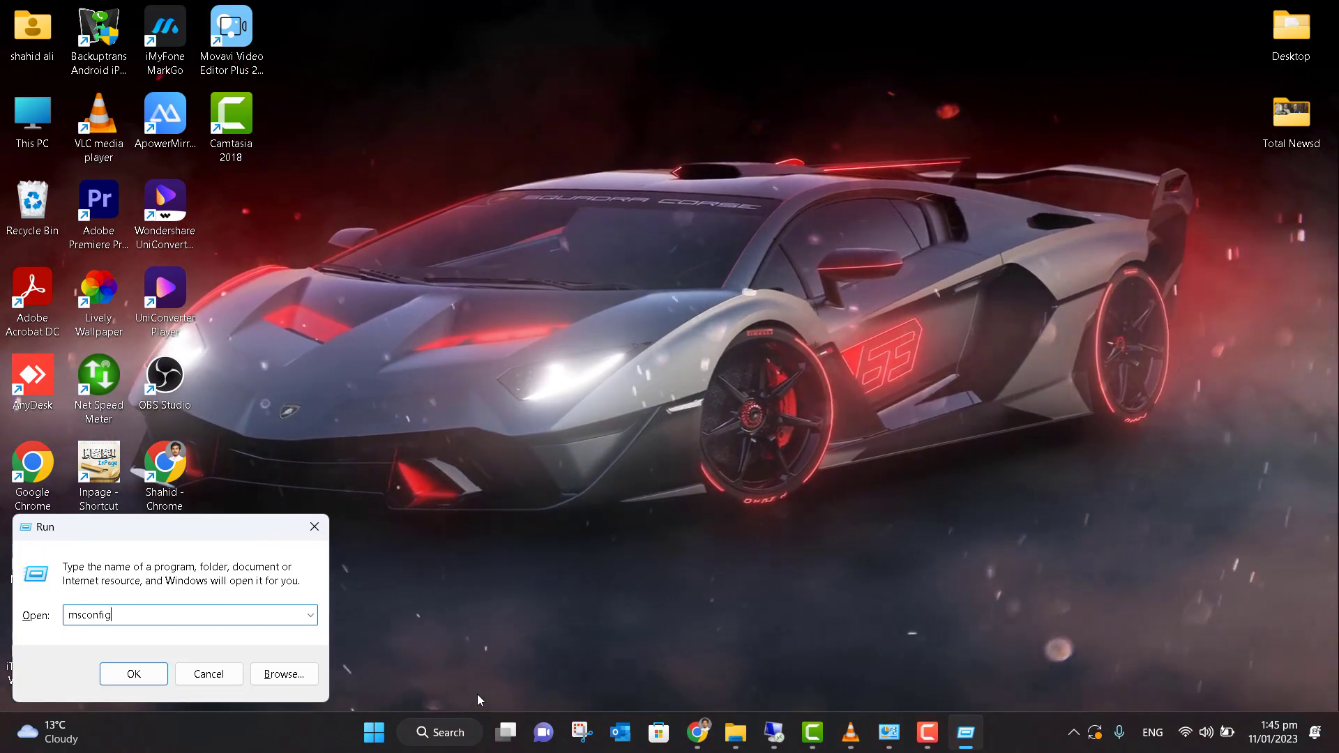
key(Return)
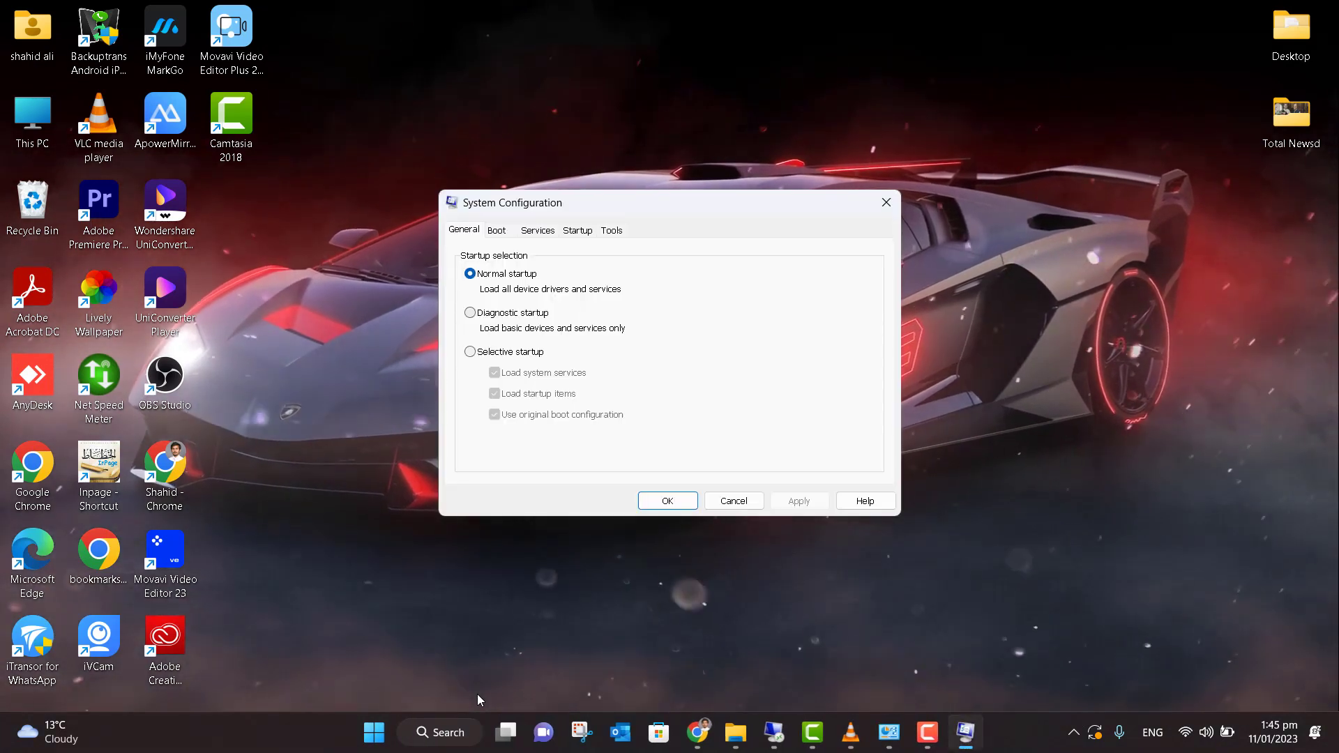
key(ctrl+Tab)
key(ctrl+Tab)
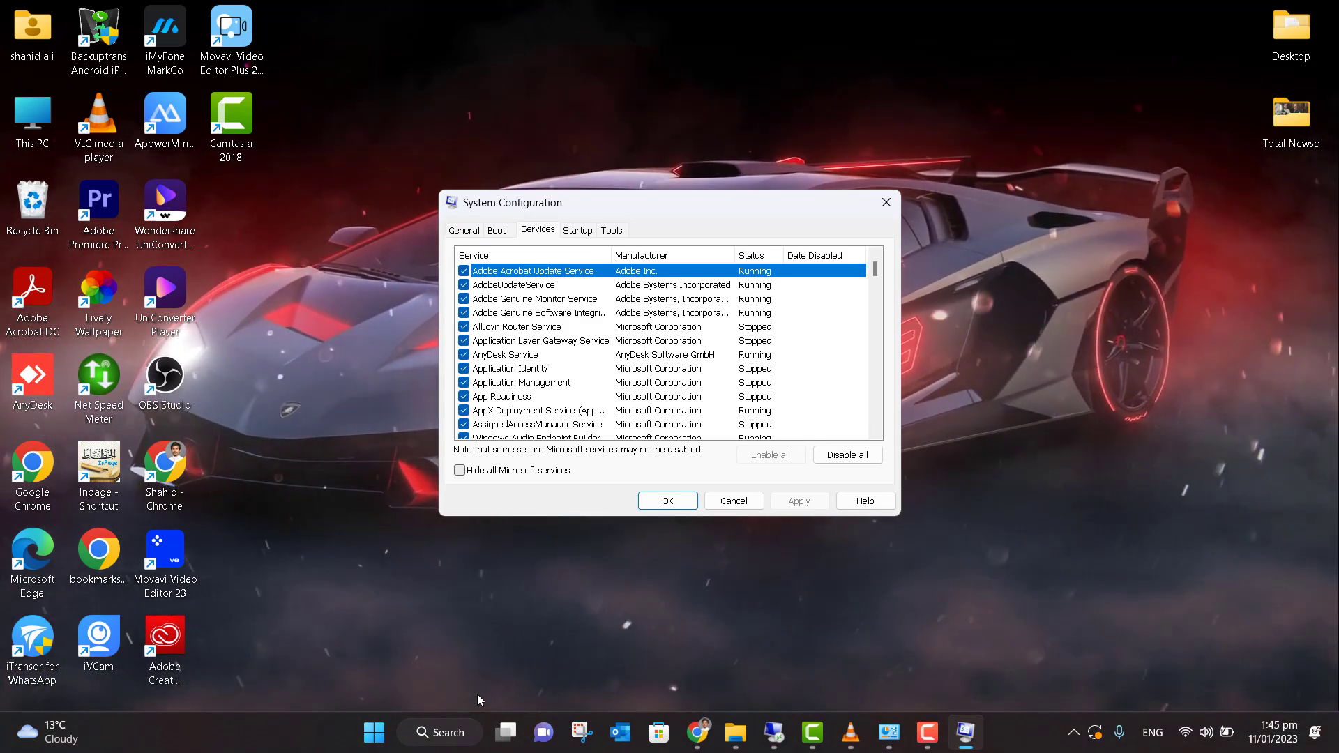
key(alt+h)
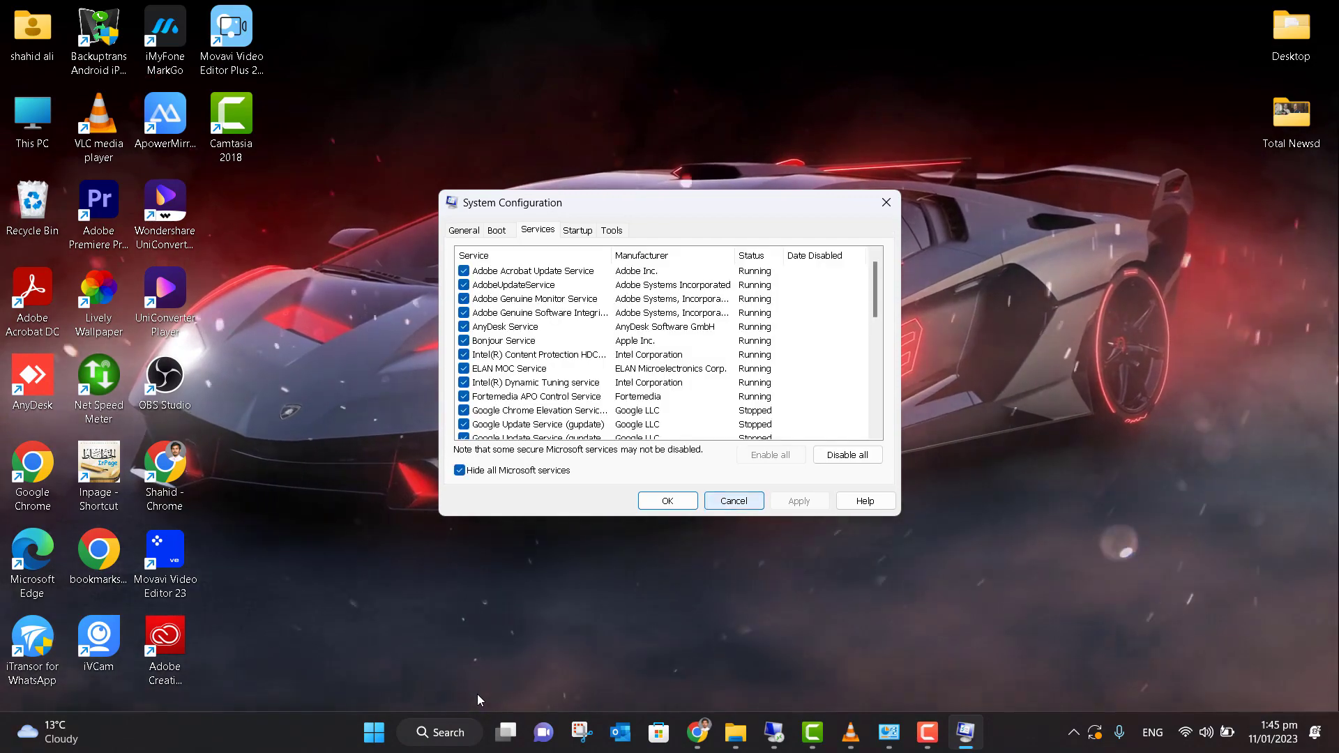
key(Escape)
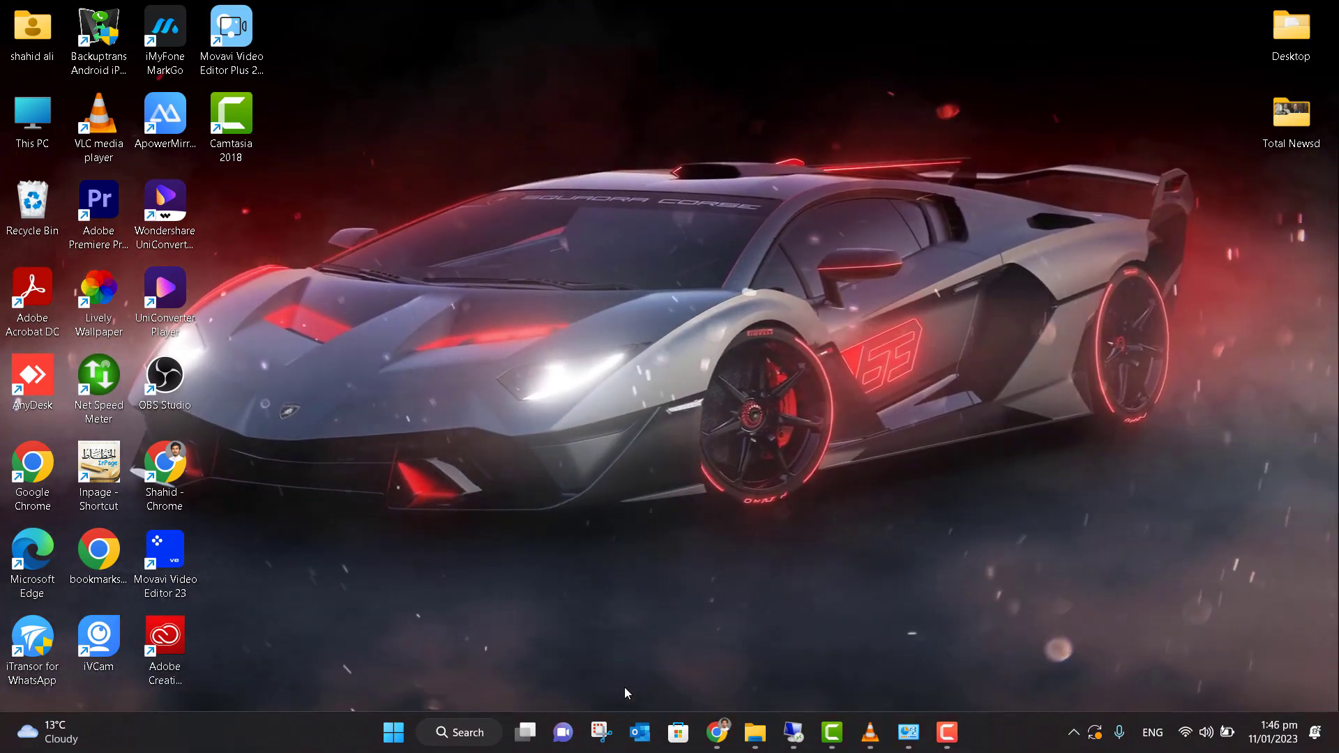
- Launch regedit maximized and collapse the tree back to HKEY_CURRENT_USER's subkeys
key(super+r)
text(re)
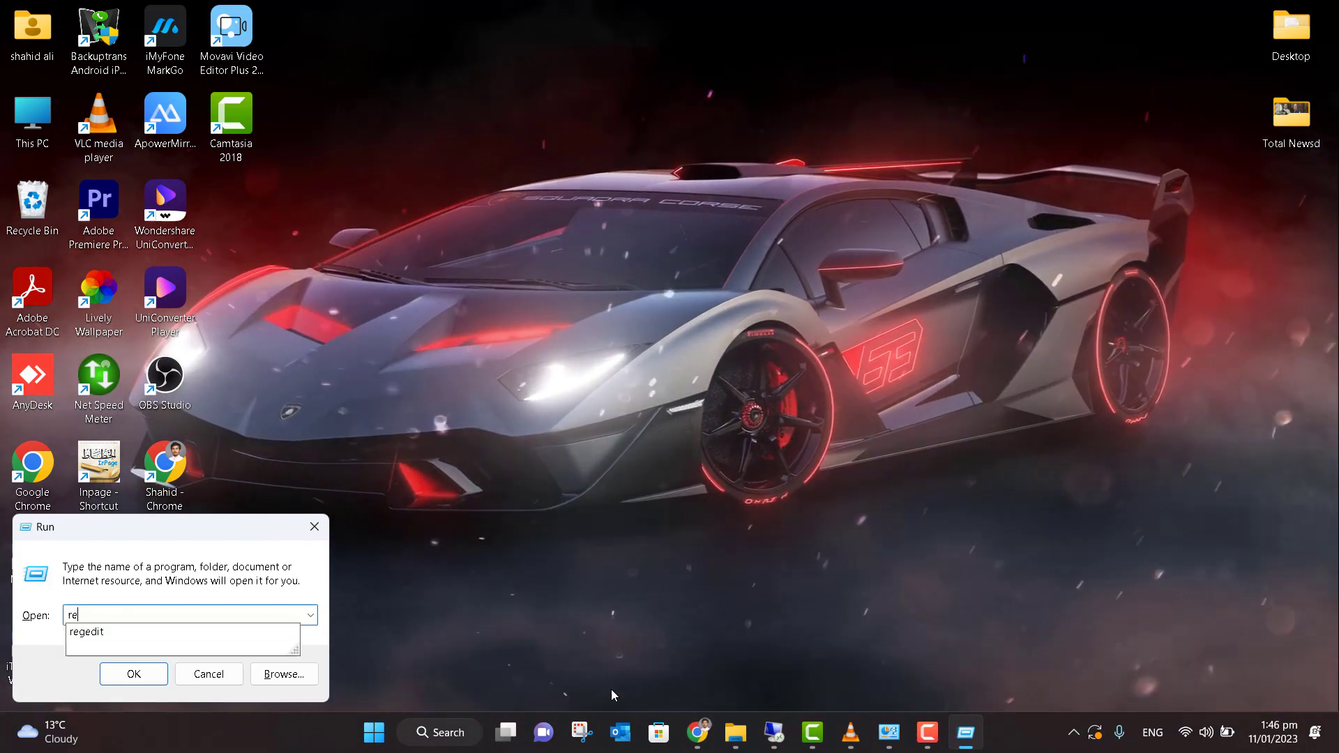
text(gedit)
key(Return)
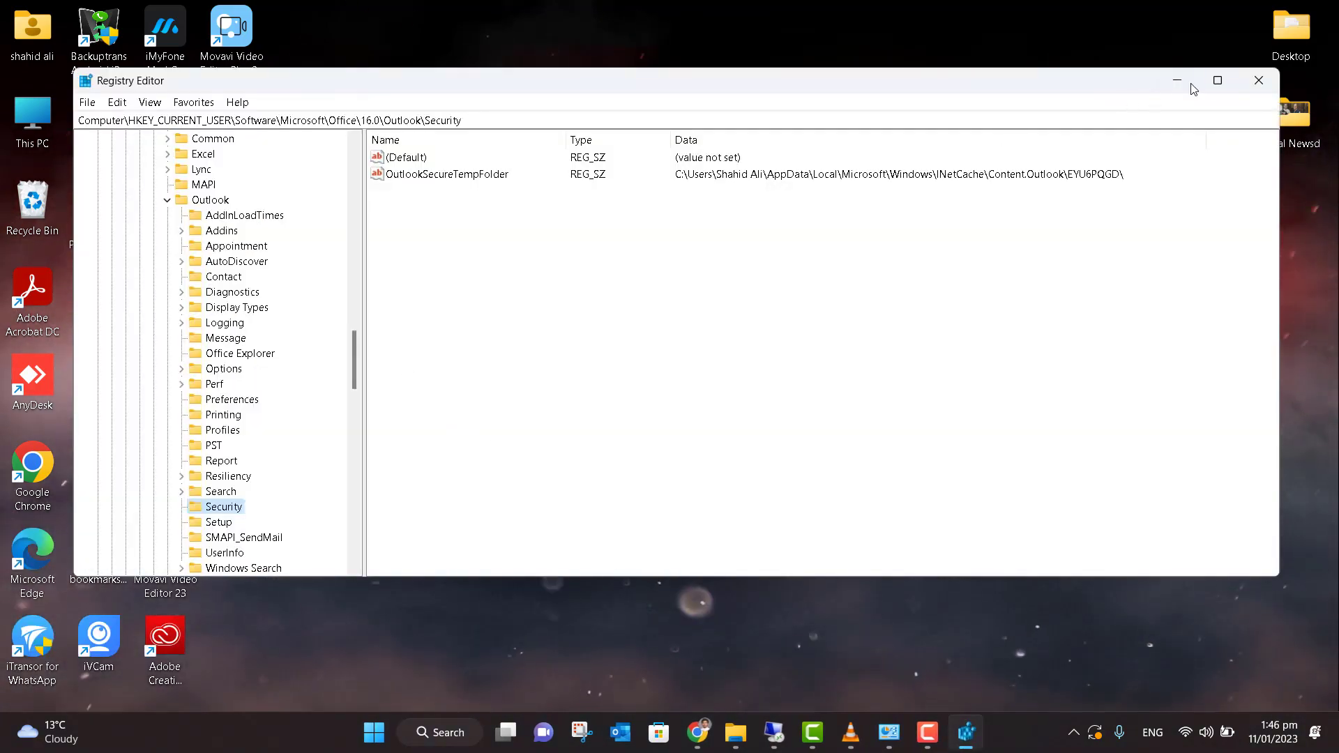
click(1218, 81)
scroll(94, 266, up, 11)
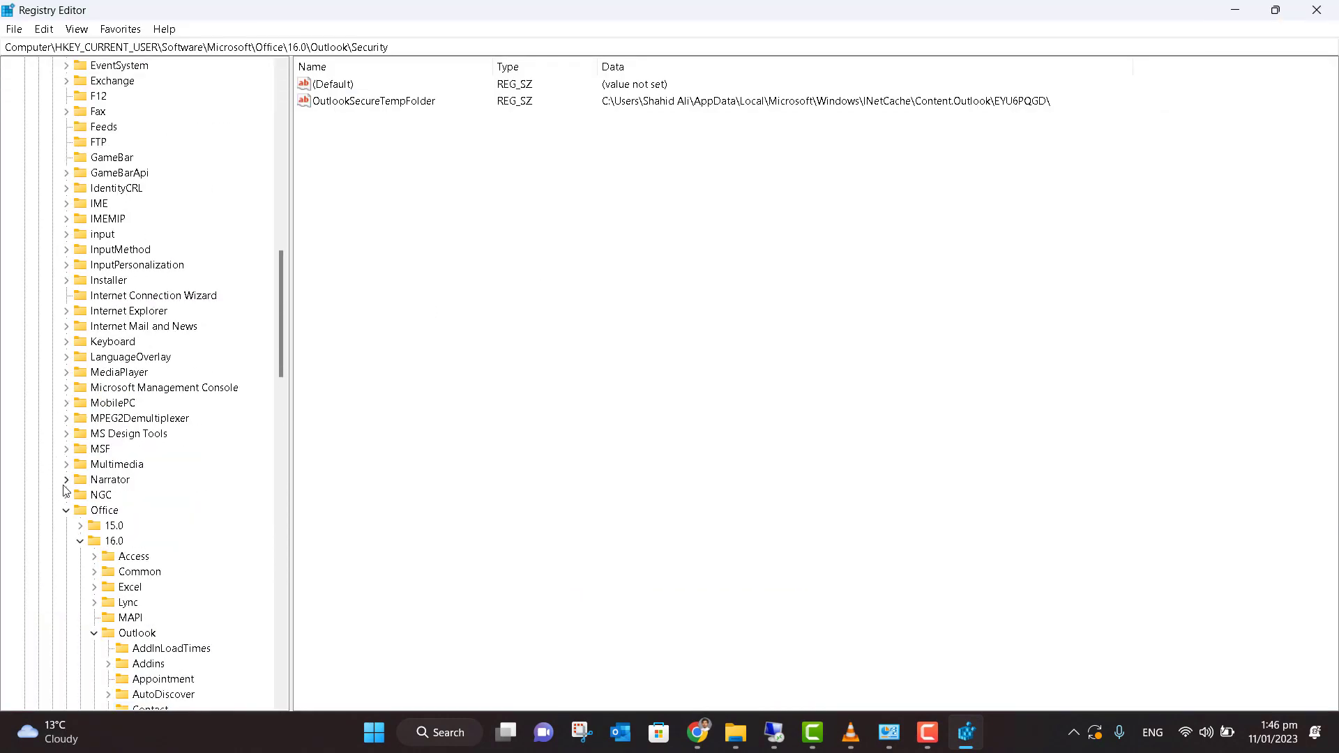
click(66, 510)
scroll(65, 510, up, 19)
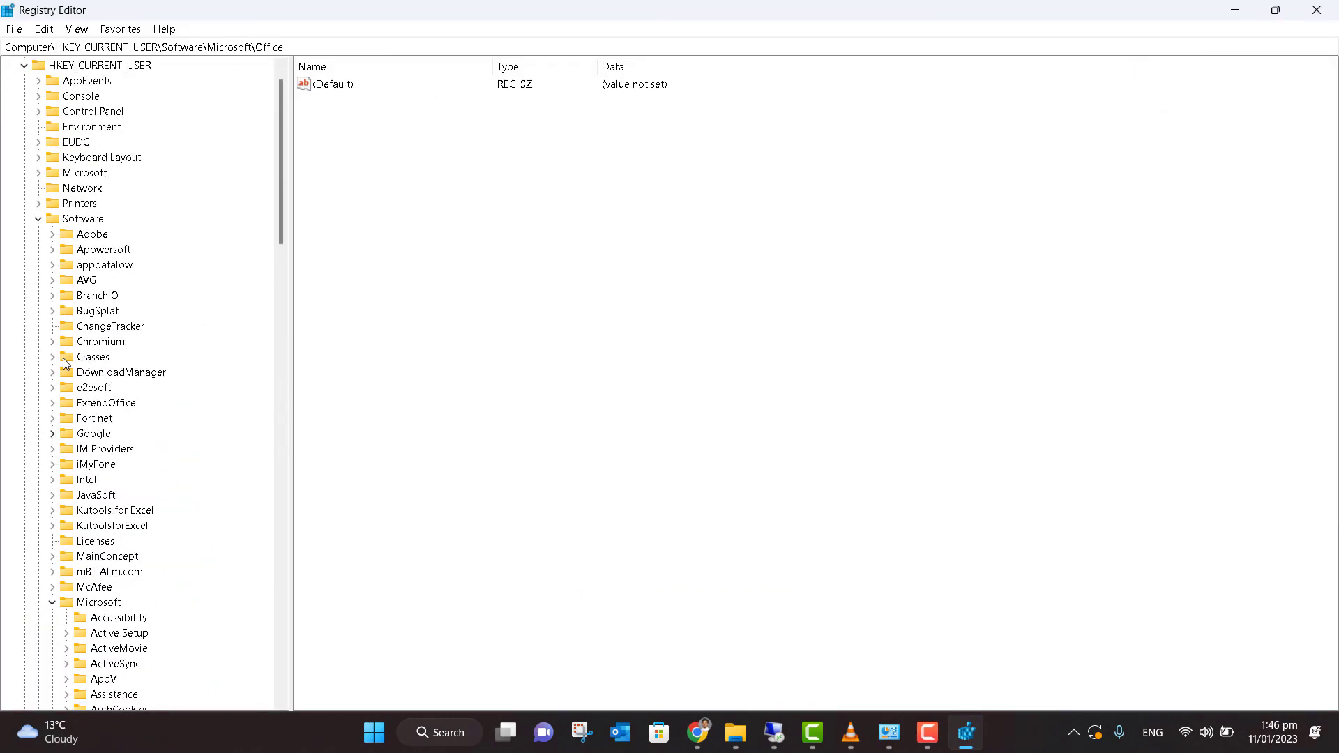
click(39, 219)
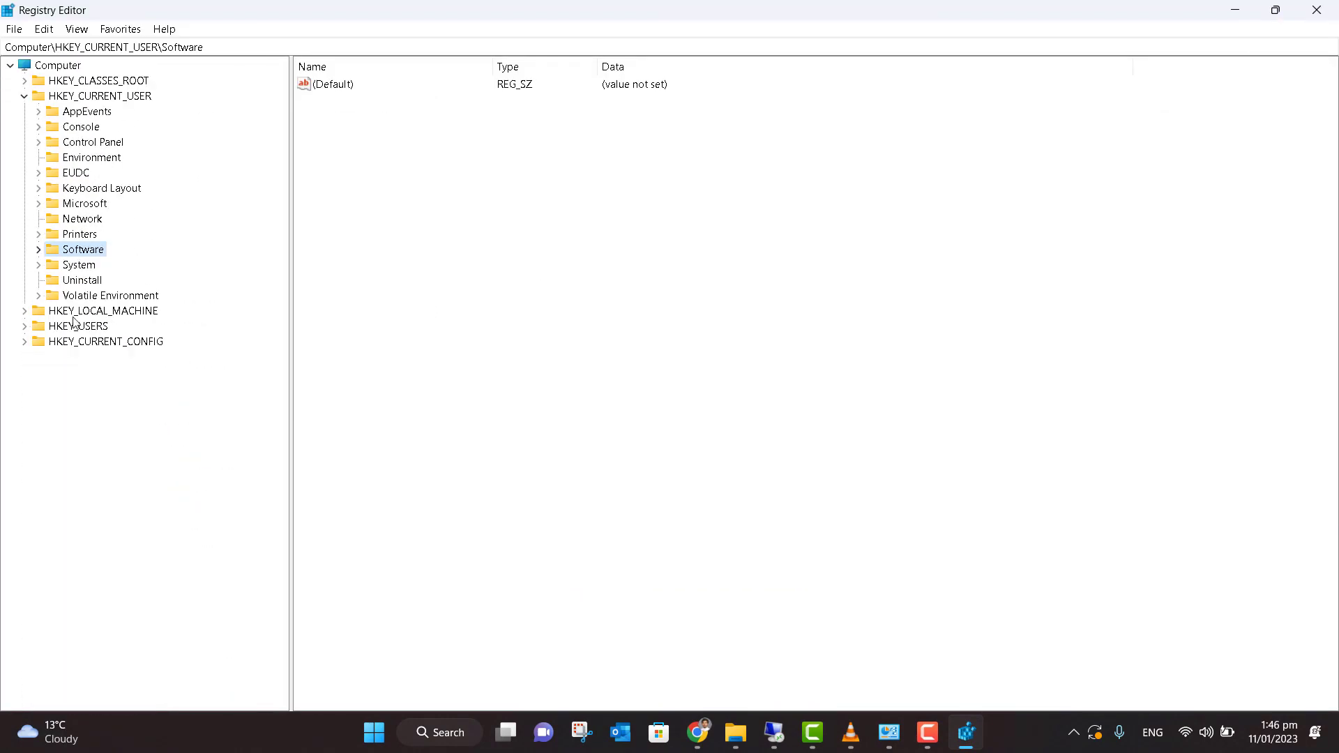
click(26, 99)
click(28, 102)
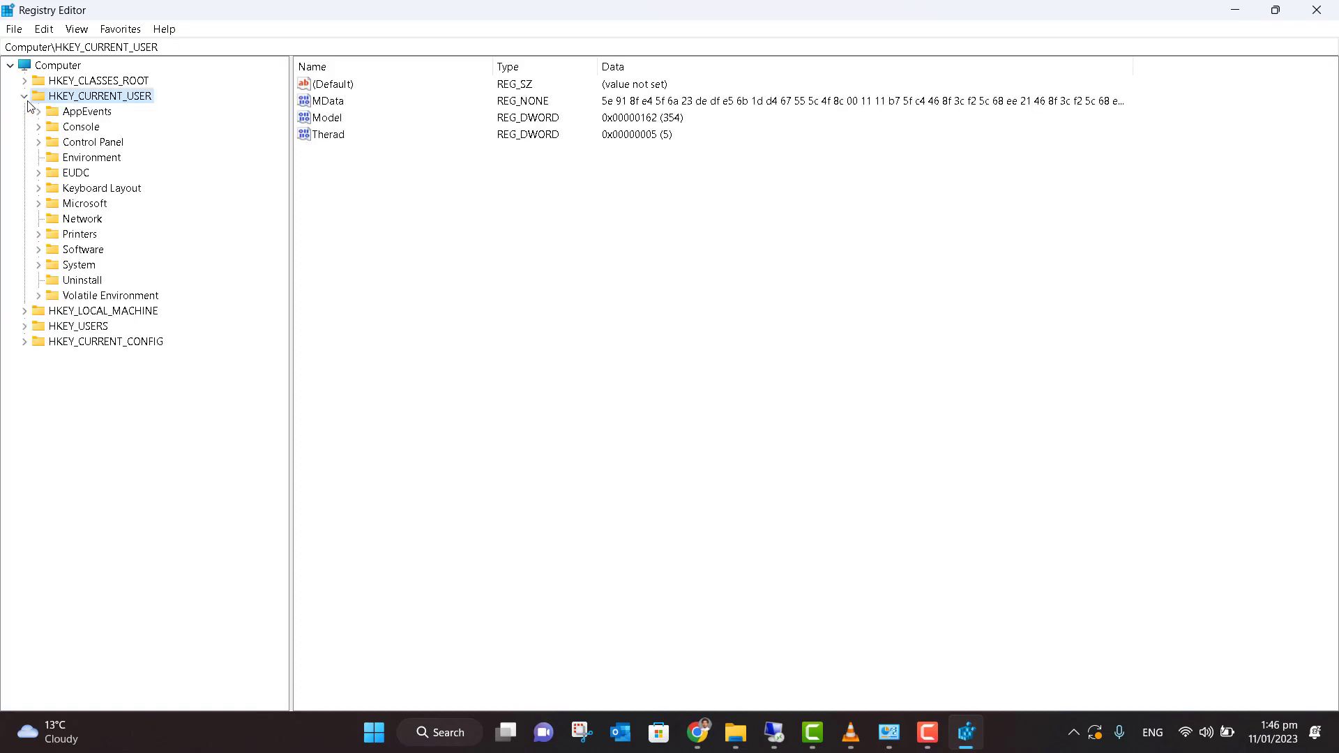
click(28, 101)
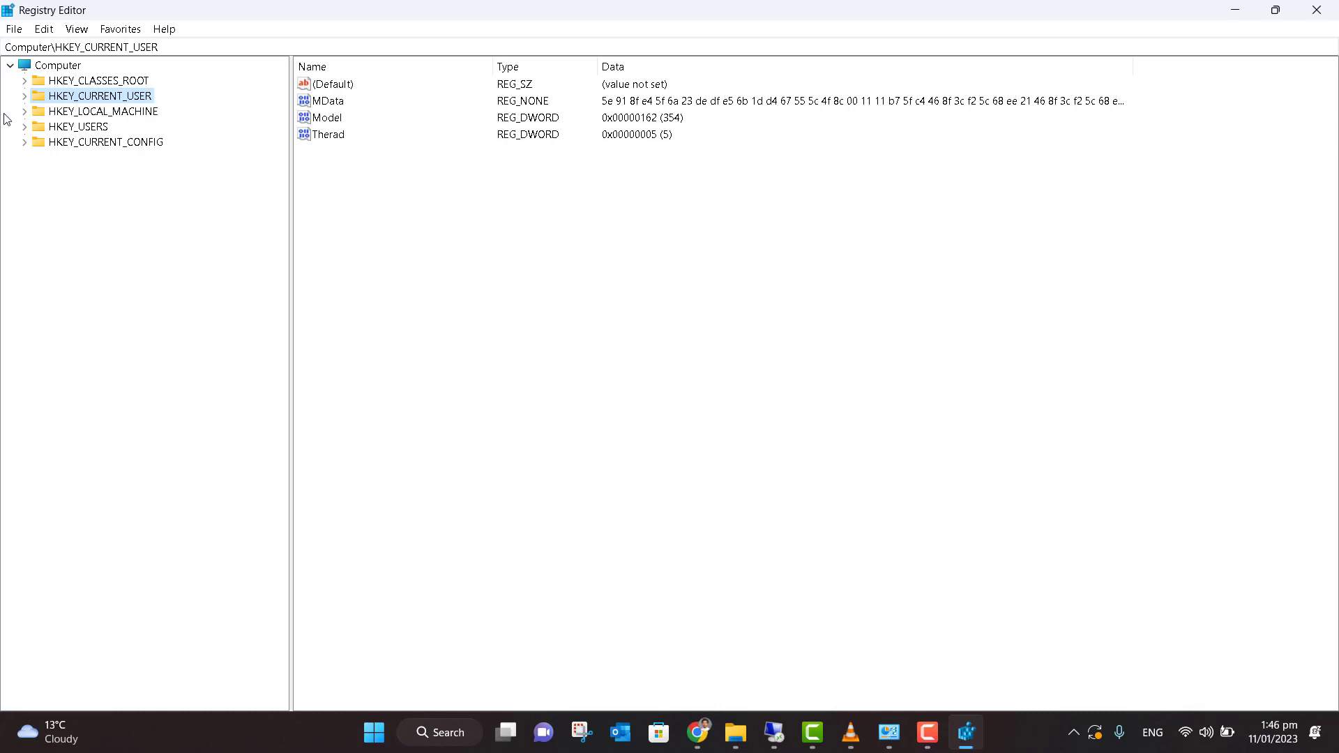
click(24, 96)
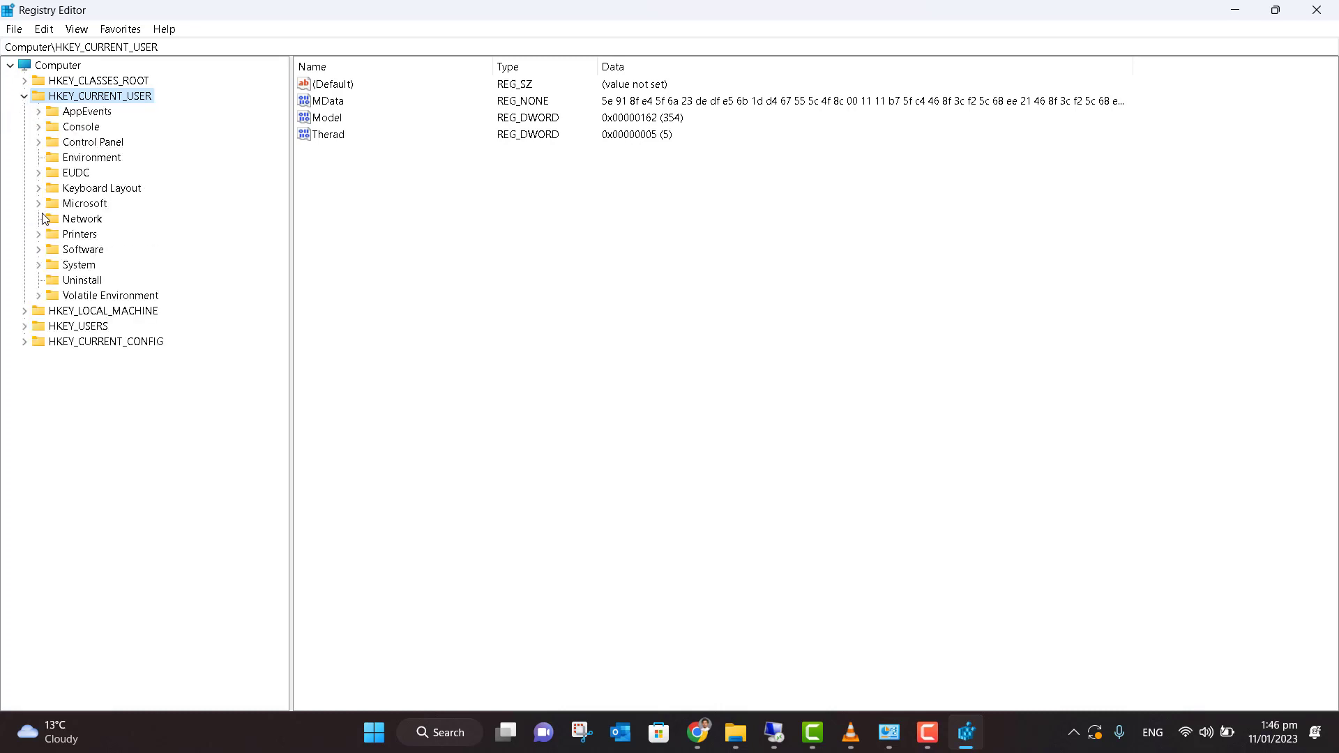
- Set MouseHoverTime under Control Panel\Mouse to 10
click(39, 142)
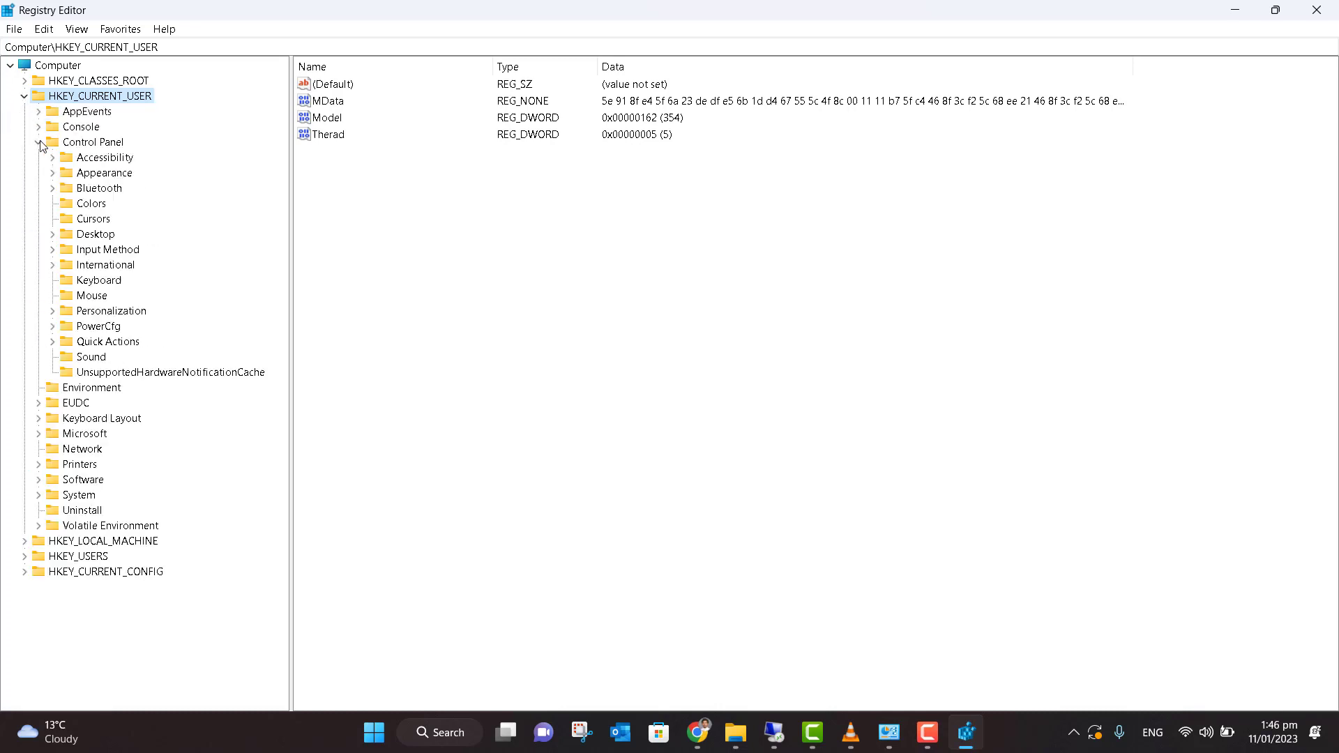
click(91, 296)
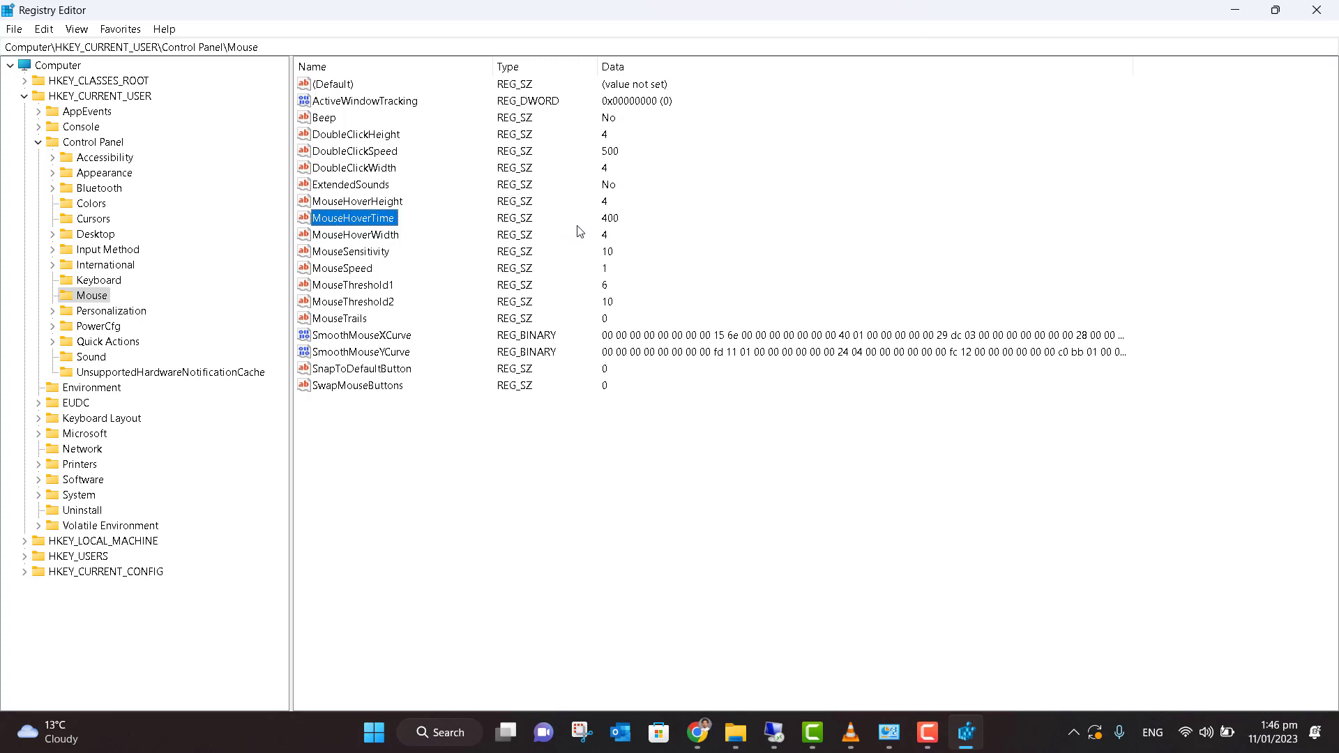
double_click(372, 218)
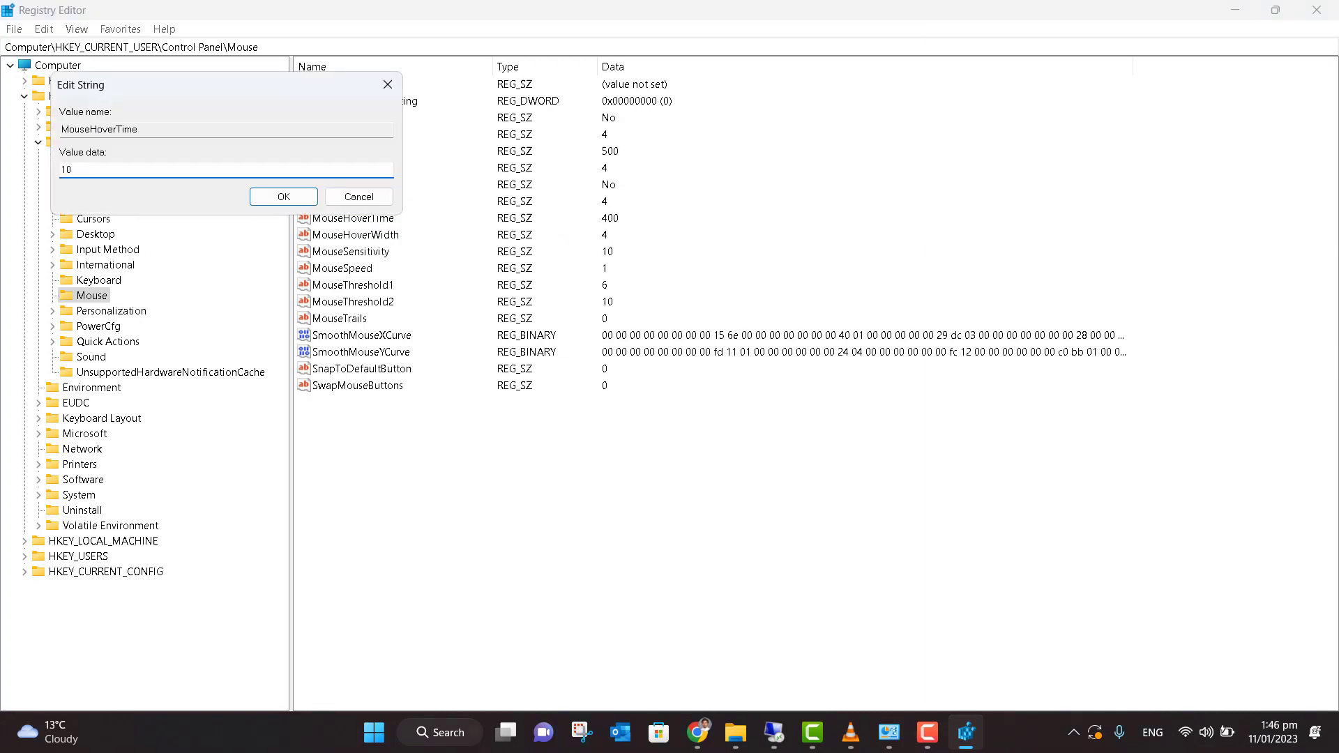
click(286, 199)
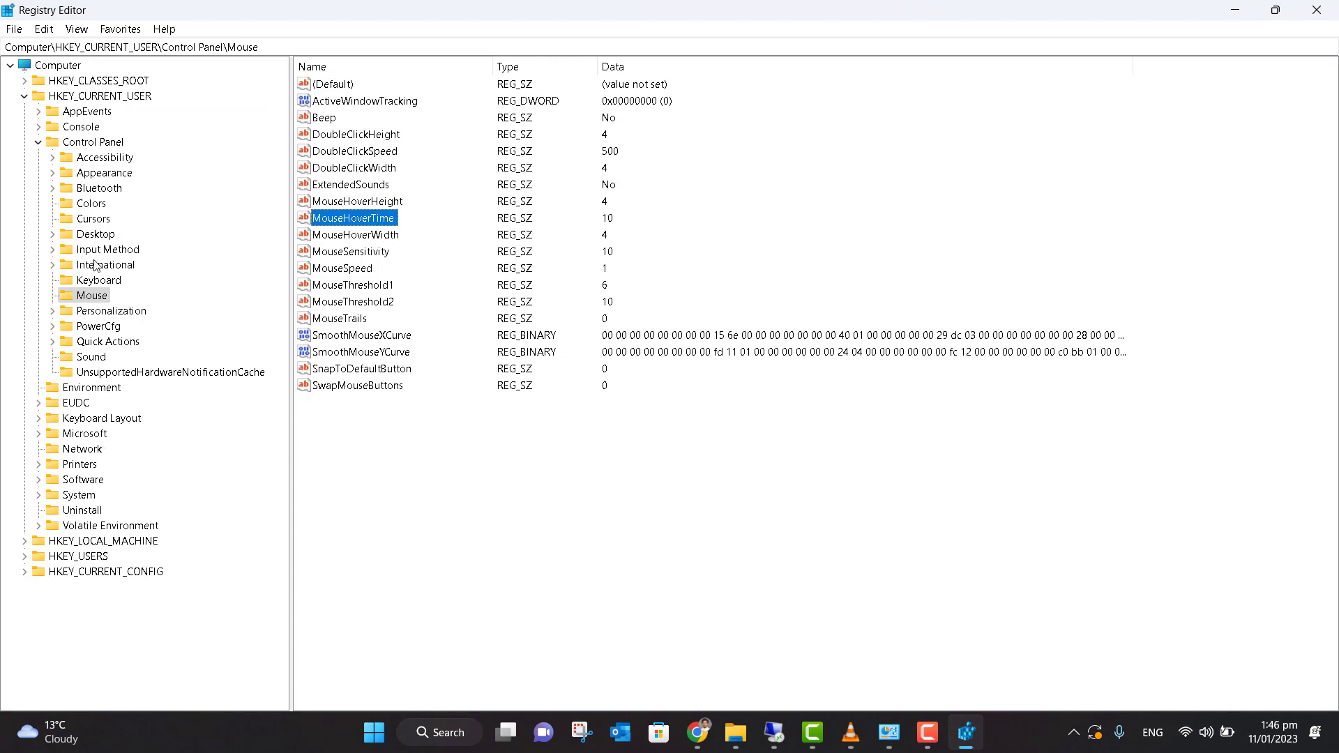
- Change MenuShowDelay in HKCU\Control Panel\Desktop from 400 to 10, then exit Registry Editor
click(93, 237)
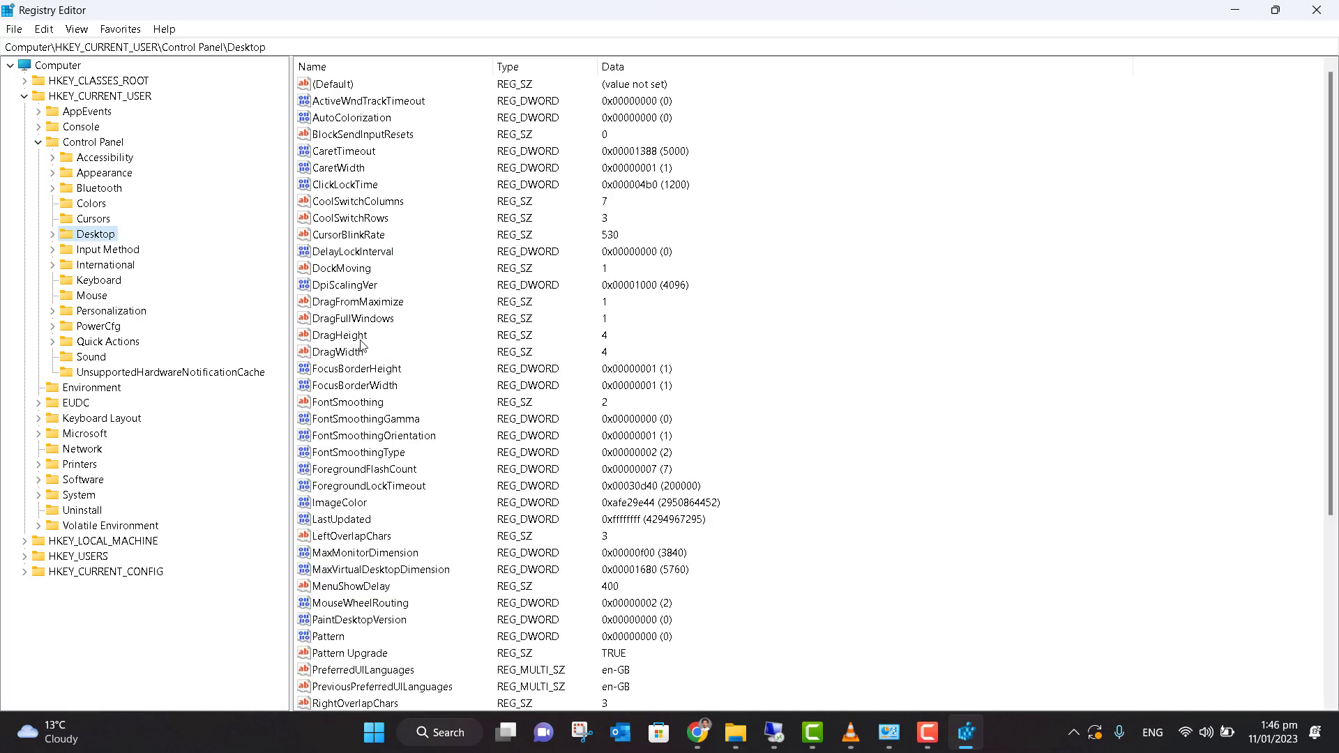
scroll(383, 391, down, 2)
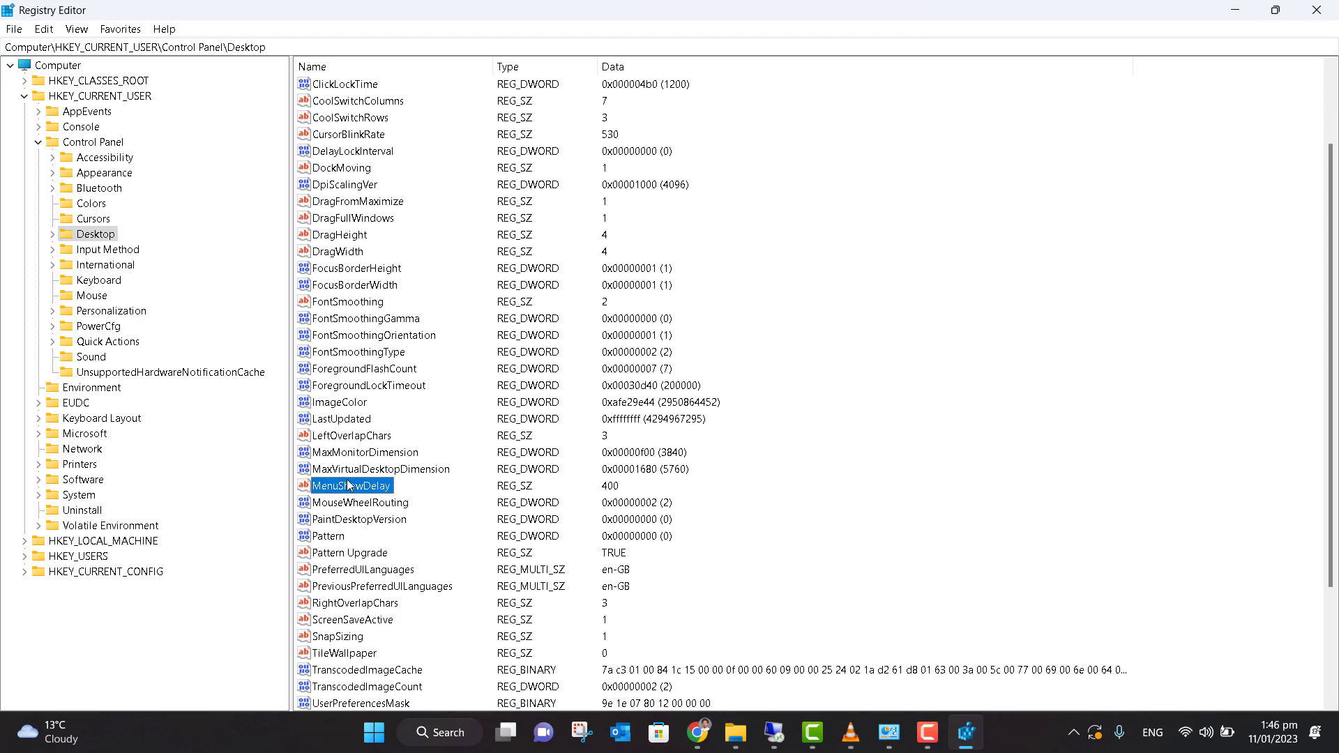
double_click(349, 487)
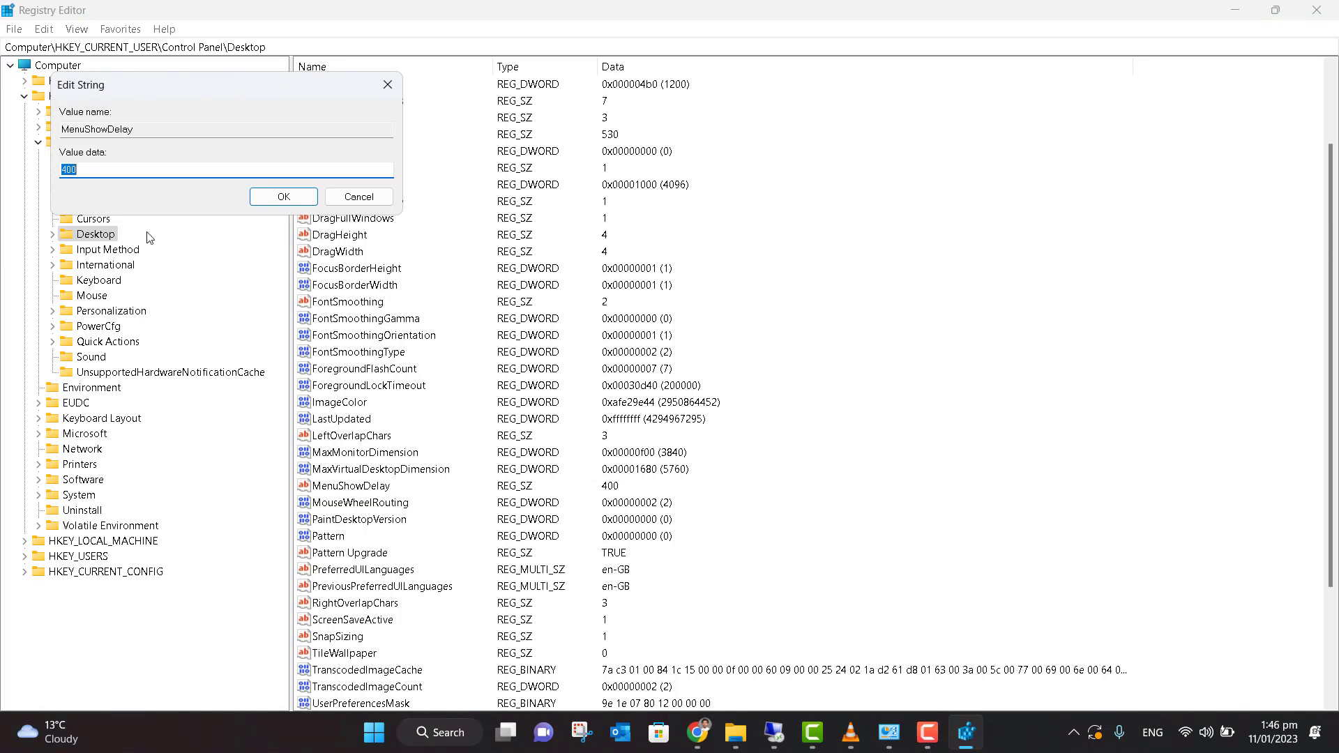
click(283, 199)
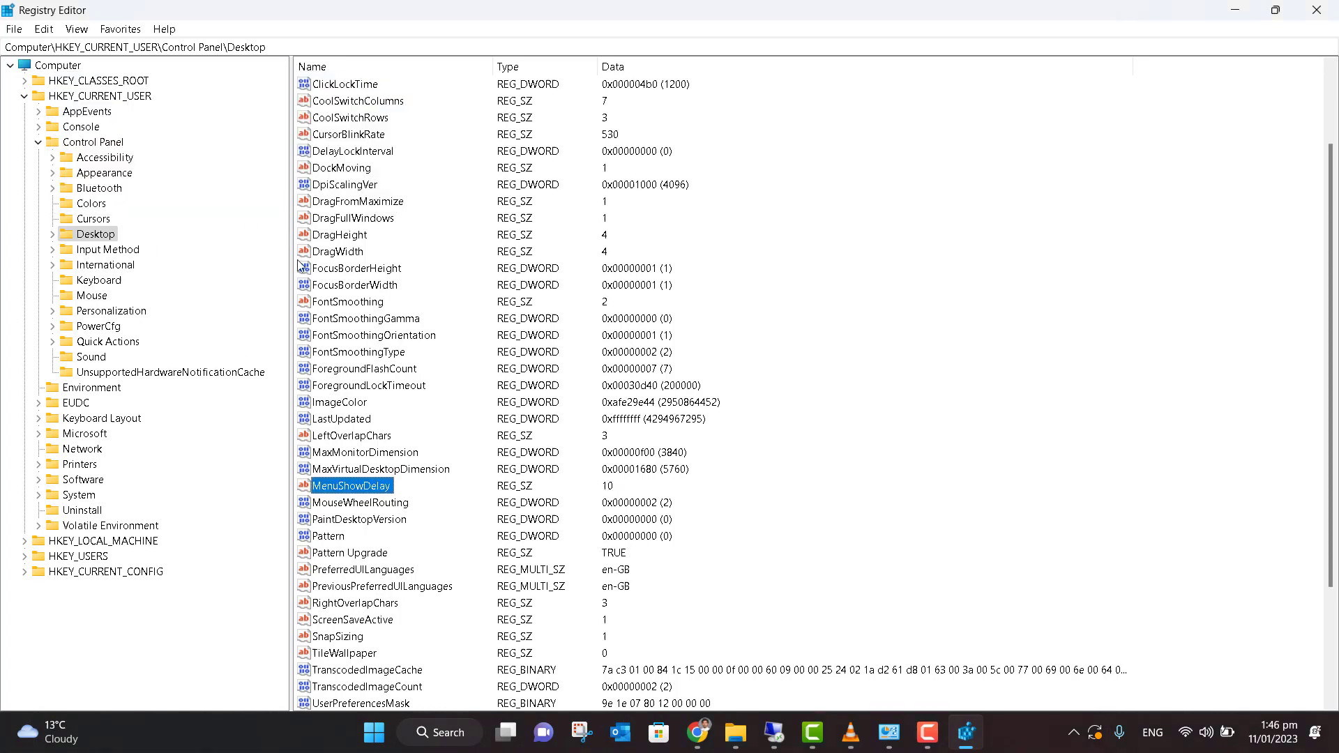
click(1318, 10)
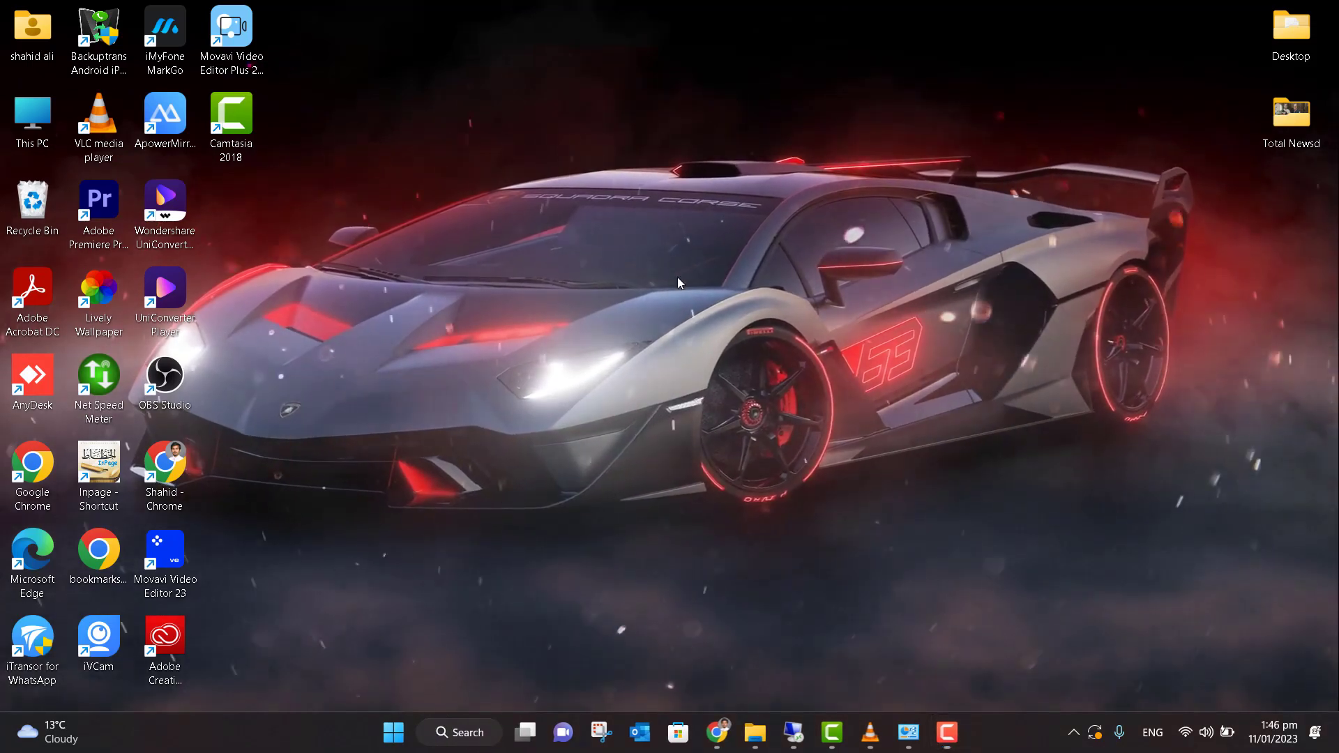
right_click(680, 279)
click(722, 337)
right_click(586, 272)
click(611, 338)
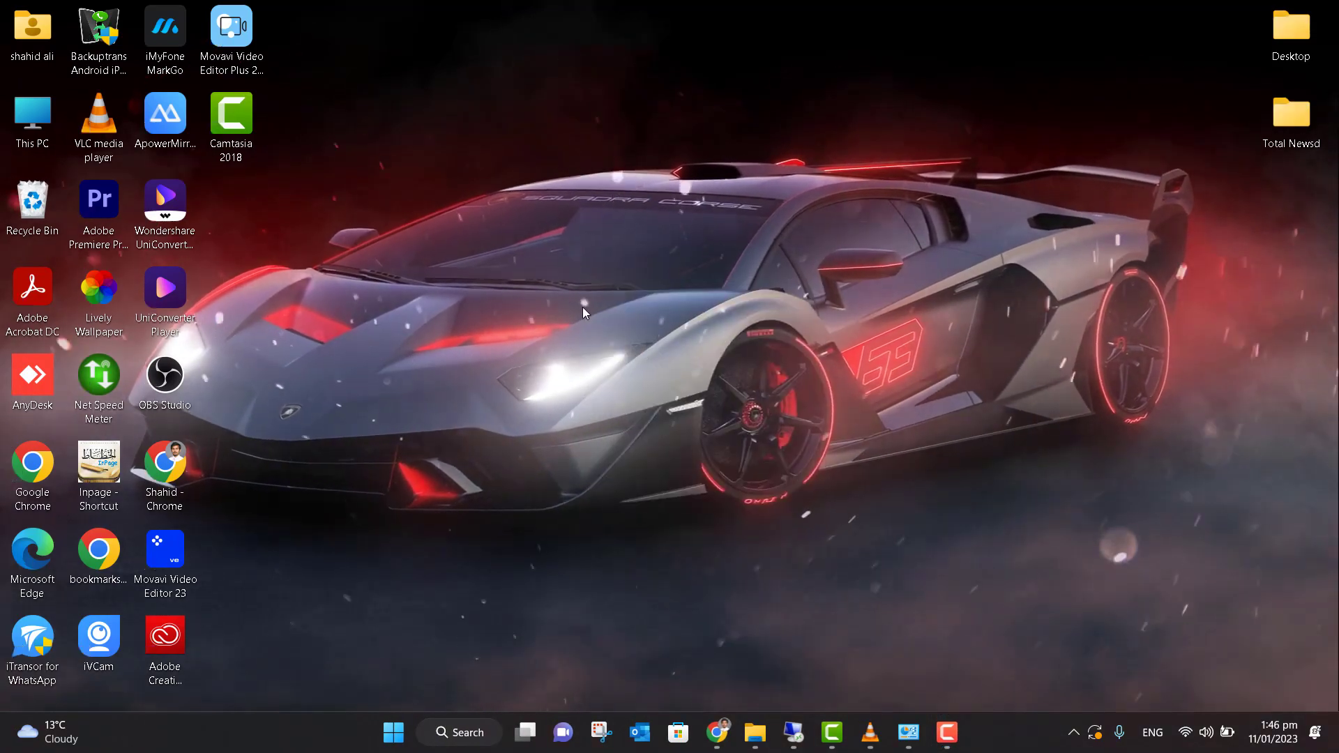
right_click(568, 286)
click(611, 360)
right_click(621, 295)
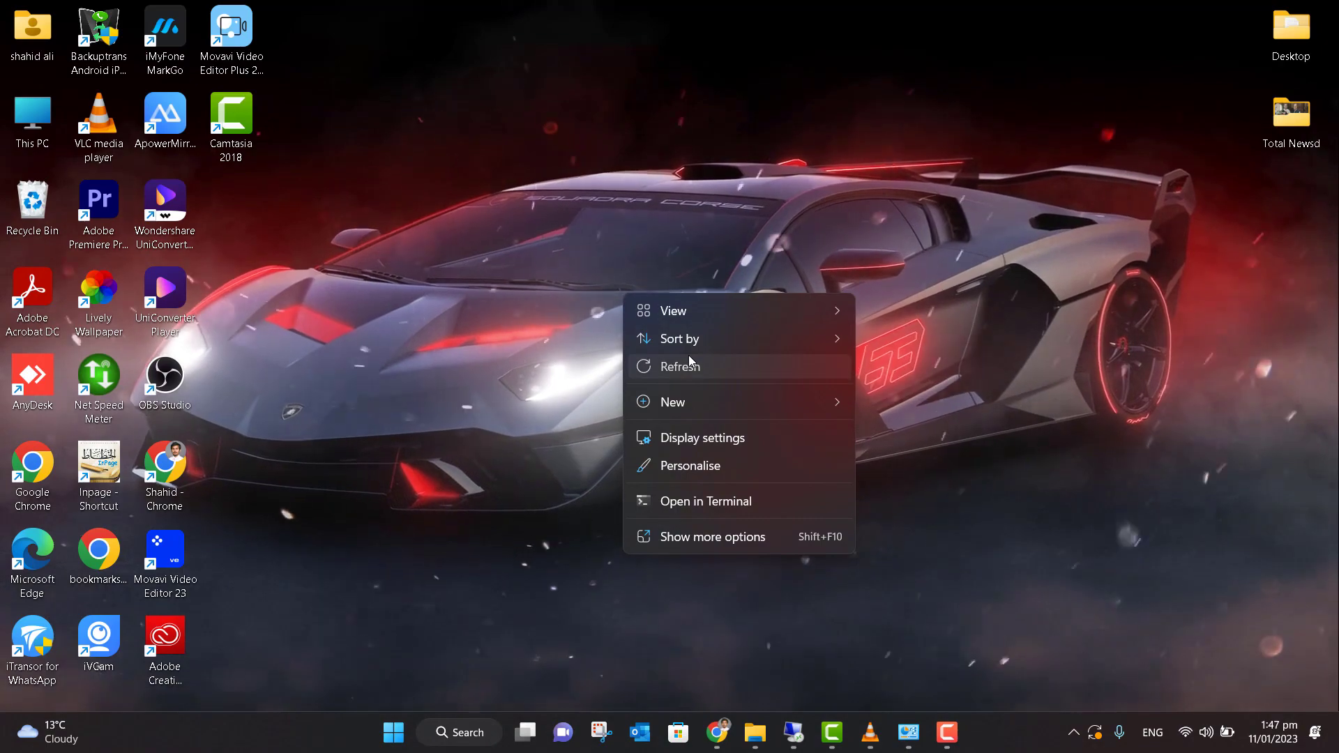
click(688, 359)
right_click(576, 282)
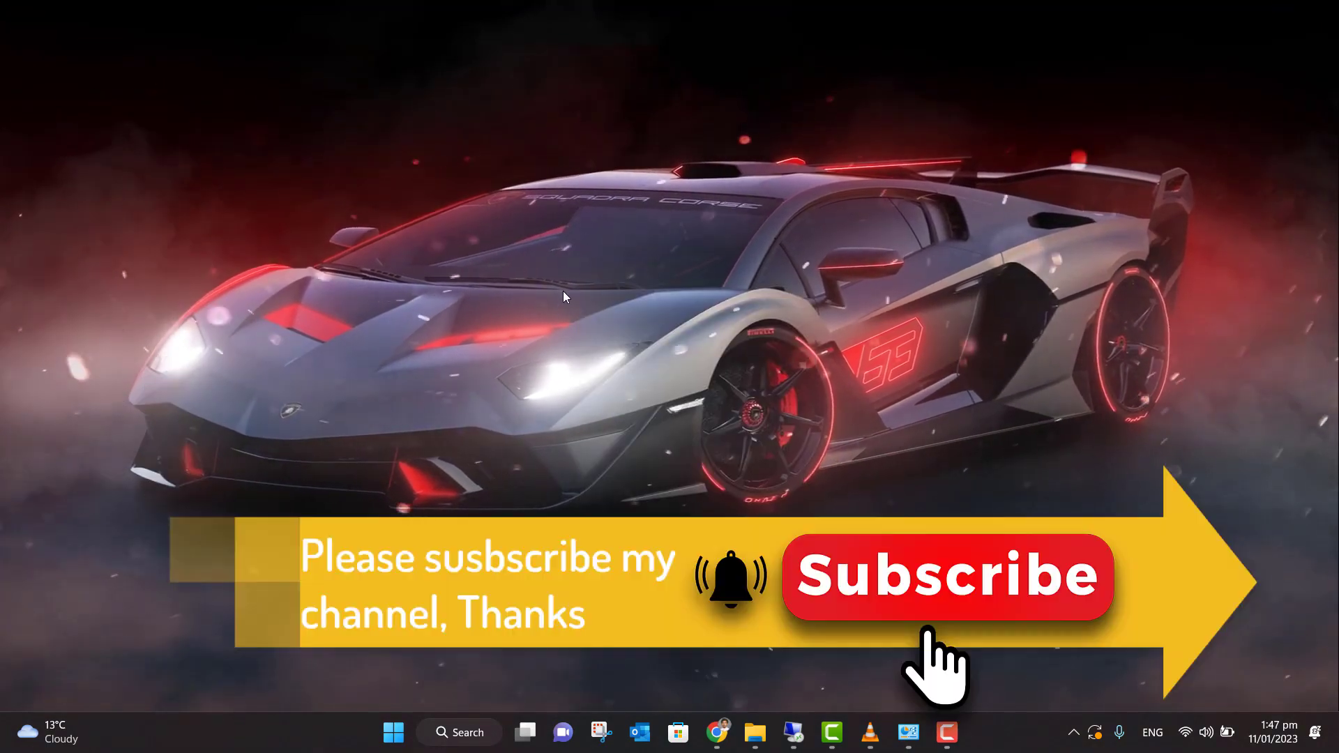
right_click(563, 291)
click(617, 365)
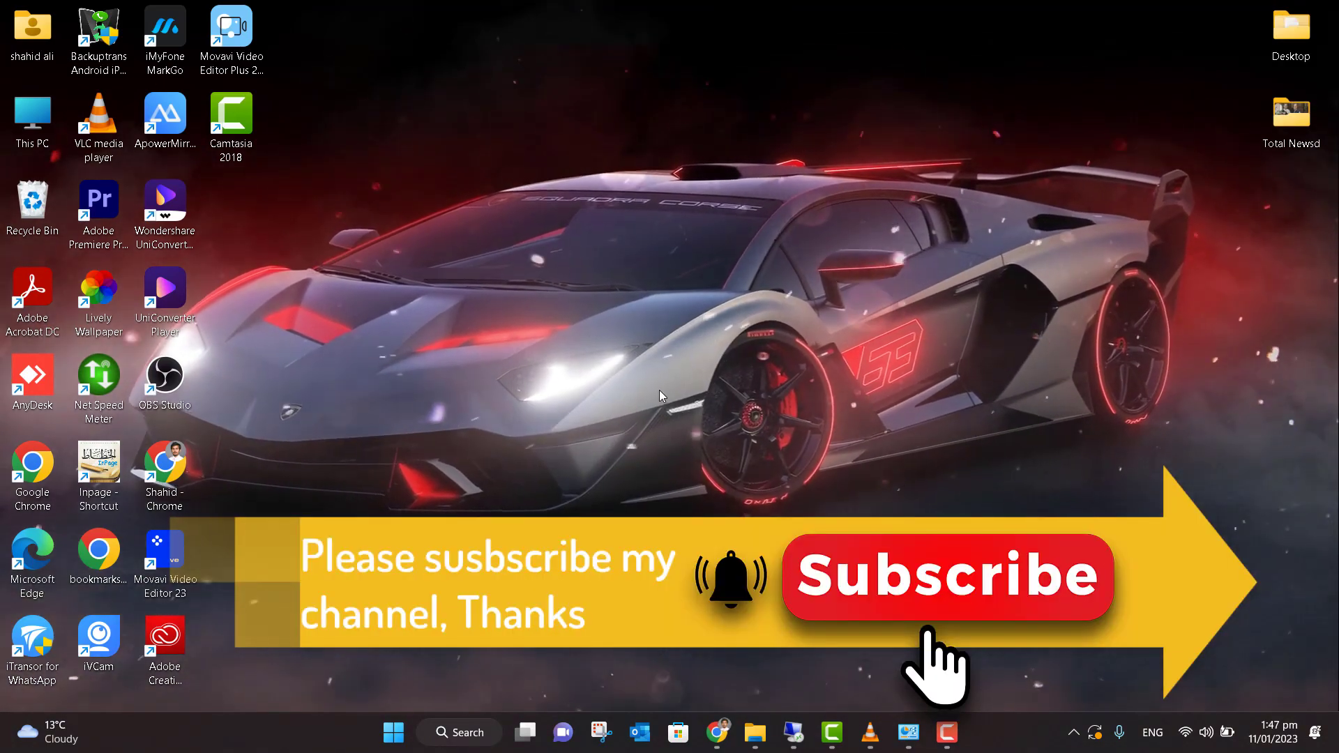
right_click(645, 312)
click(690, 383)
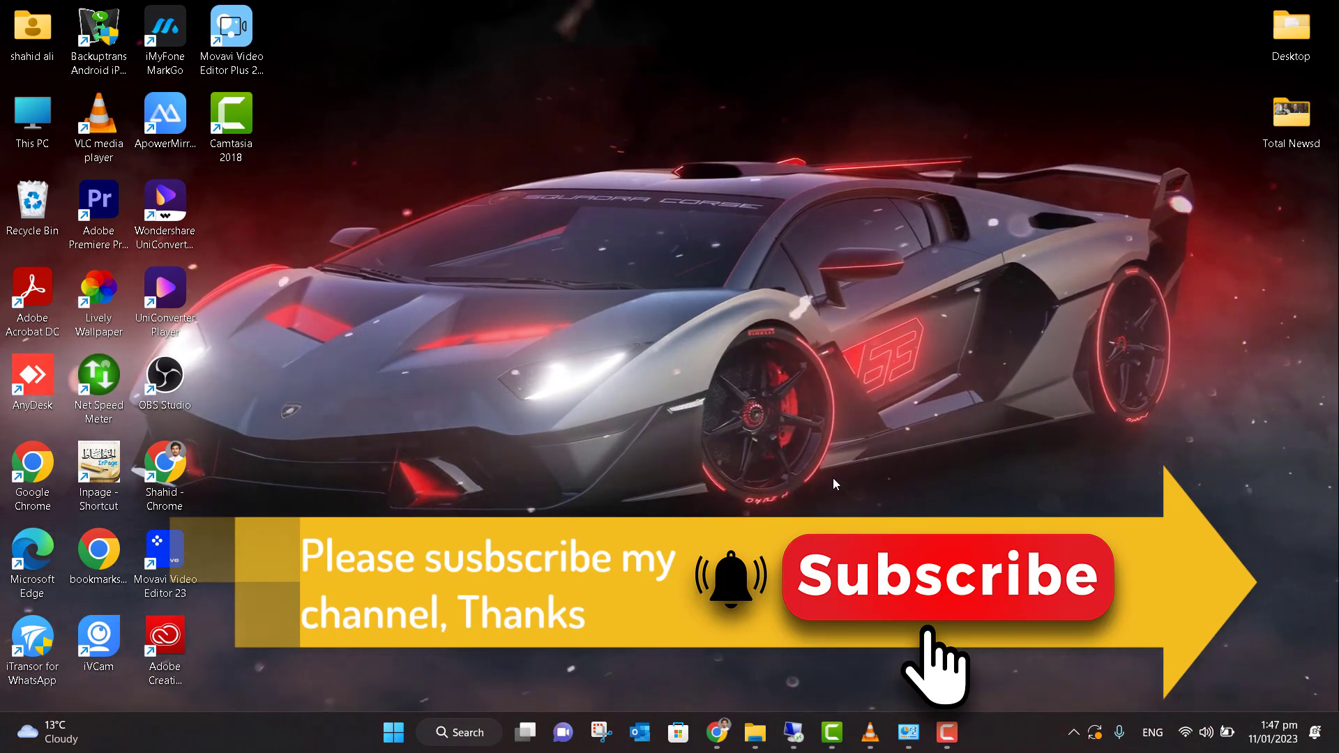